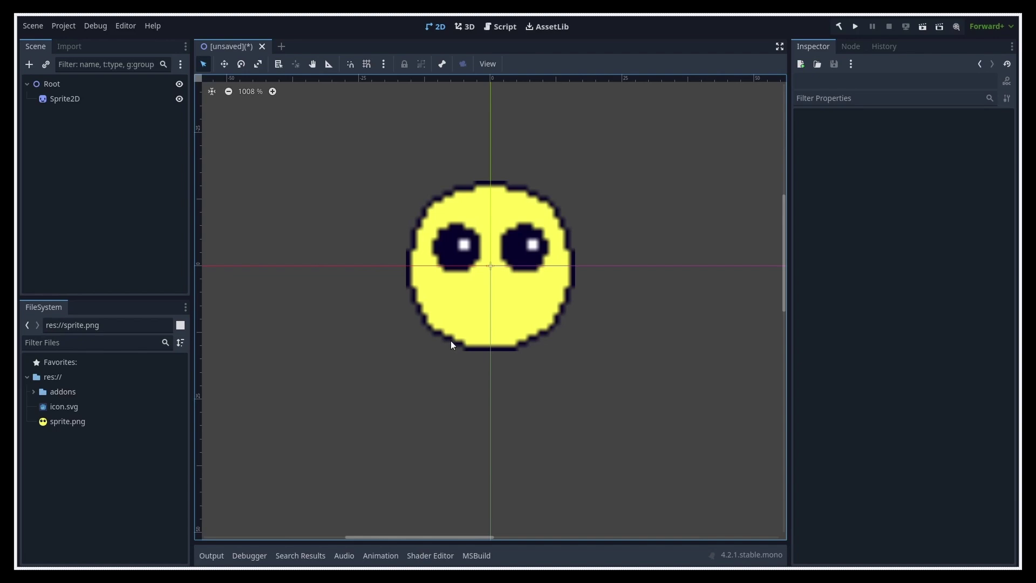
Set the Sprite2D's CanvasItem texture filter to Nearest so the pixel-art face renders crisp
click(457, 323)
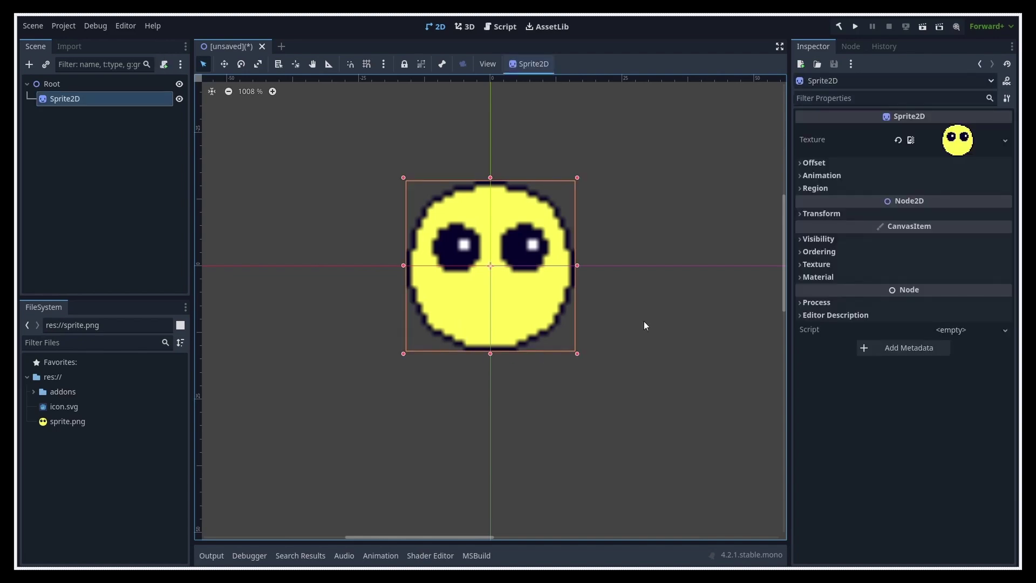
double_click(101, 422)
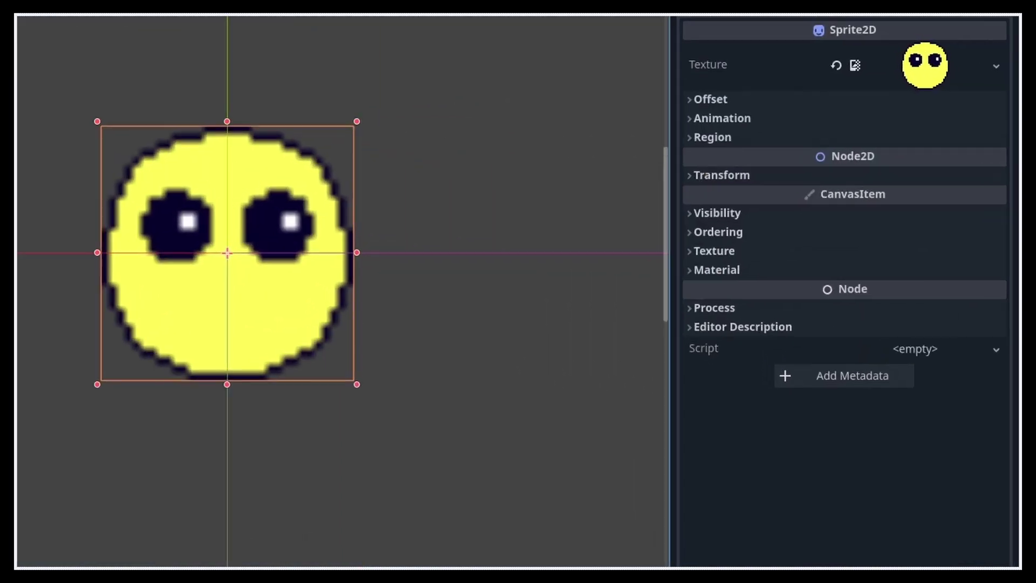
click(754, 251)
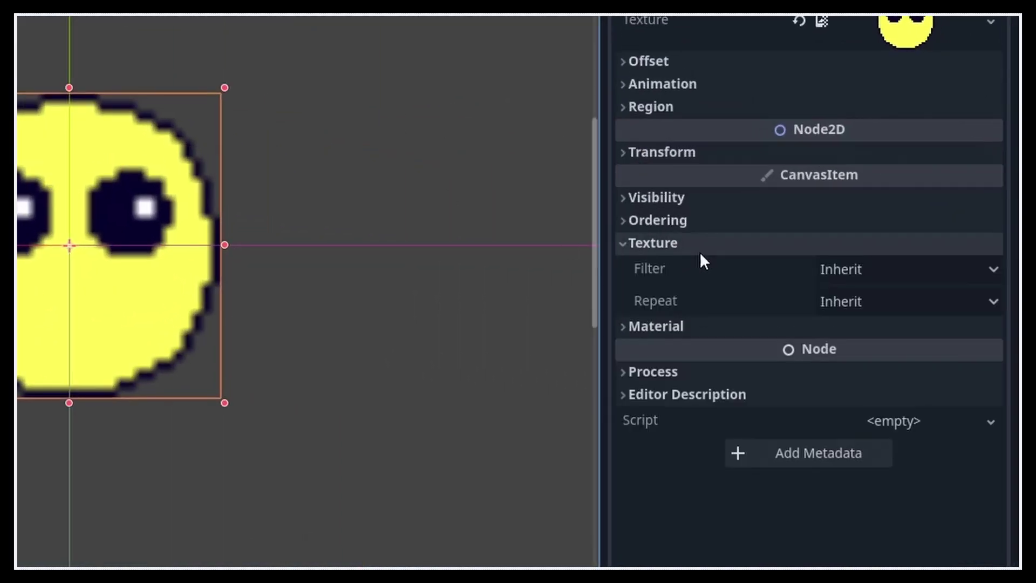
click(993, 271)
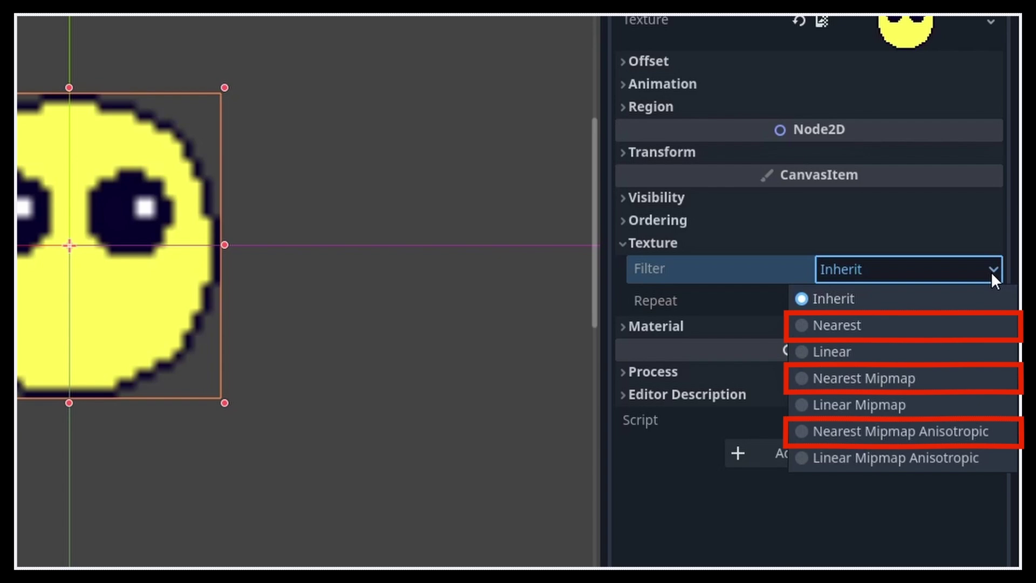
click(902, 326)
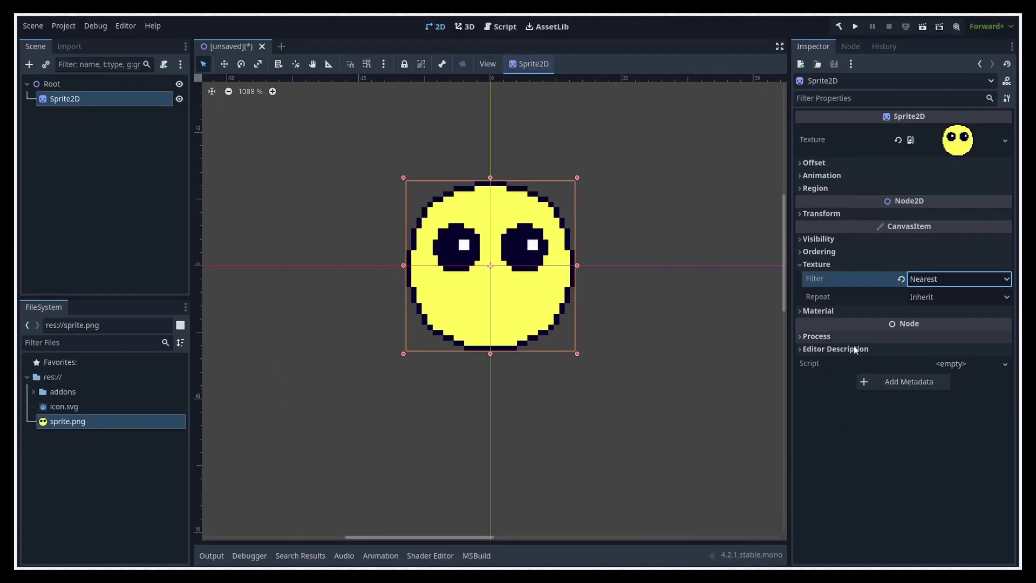
click(675, 313)
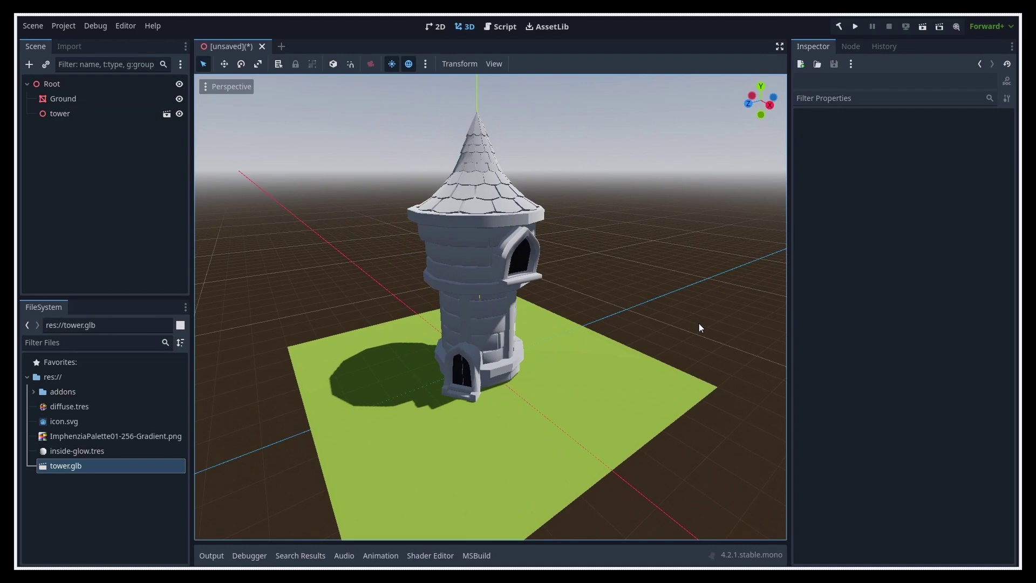
Make tower.glb's Diffuse material use external res://diffuse.tres and reimport the model
double_click(133, 469)
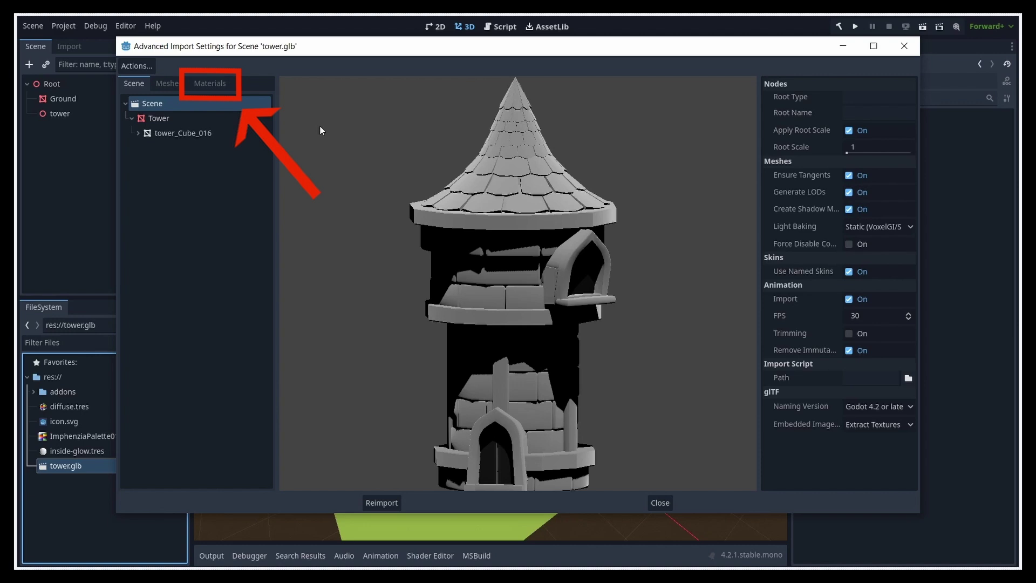
click(209, 86)
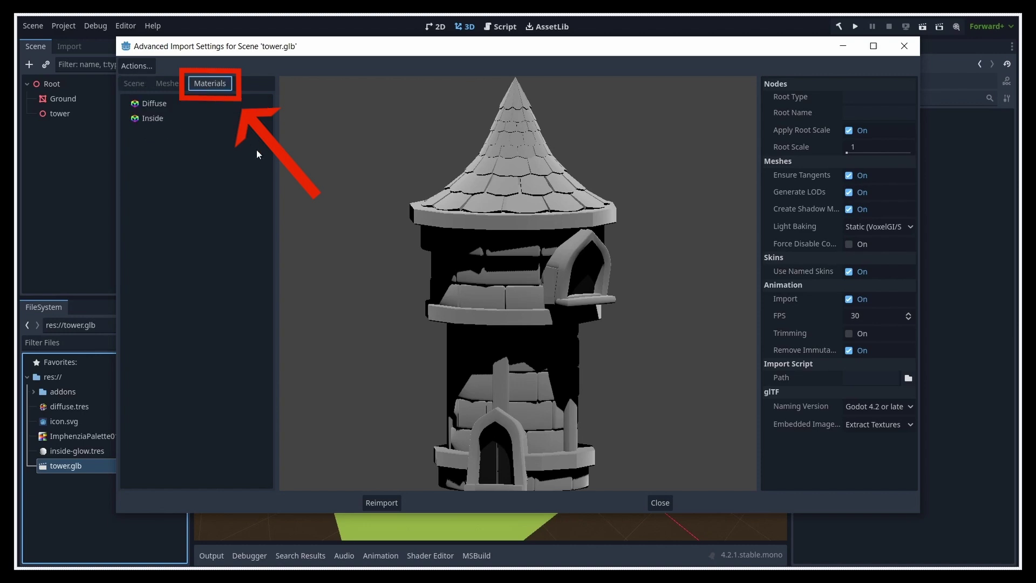
click(218, 104)
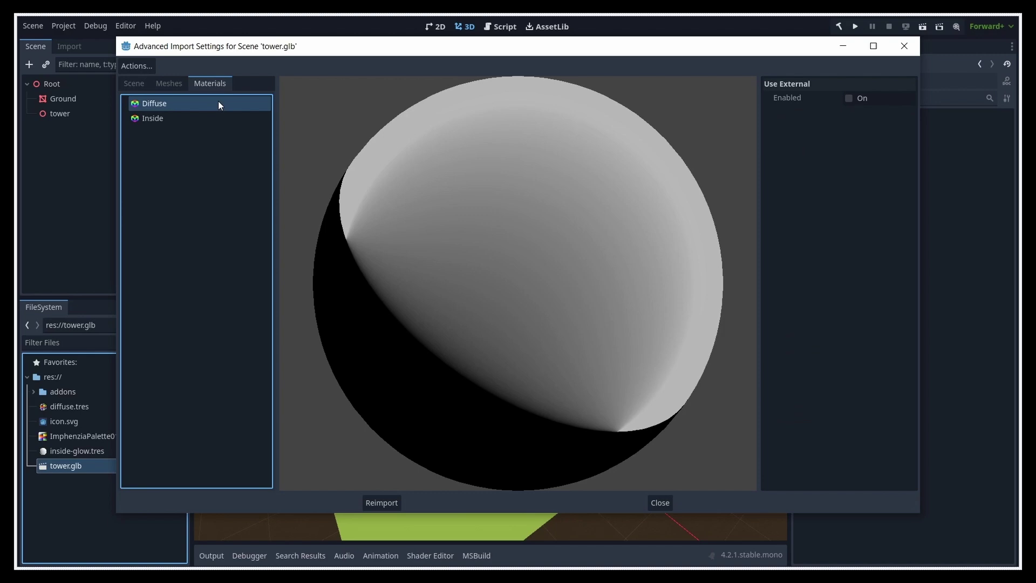
click(848, 98)
click(908, 115)
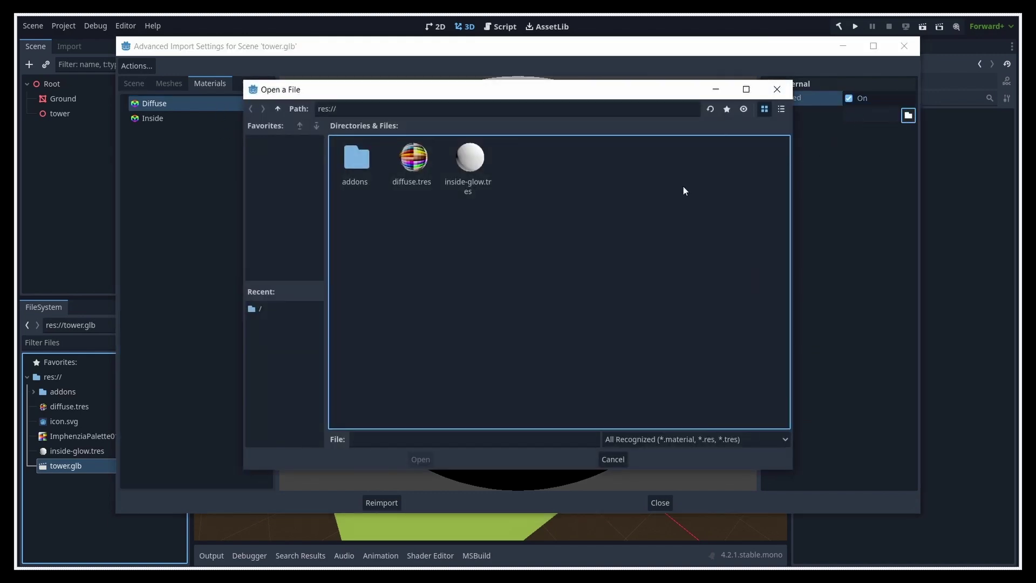
double_click(413, 161)
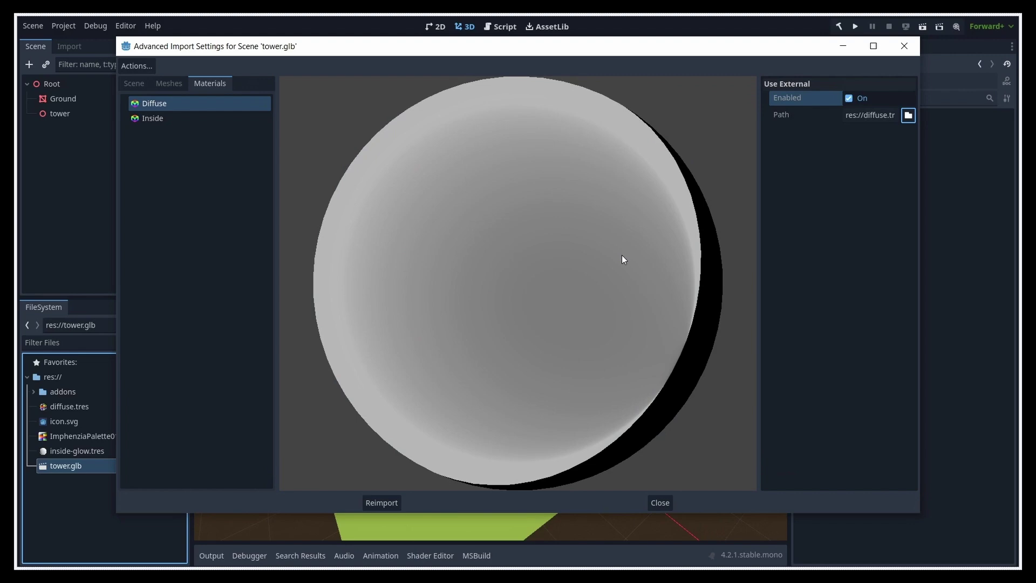
click(381, 502)
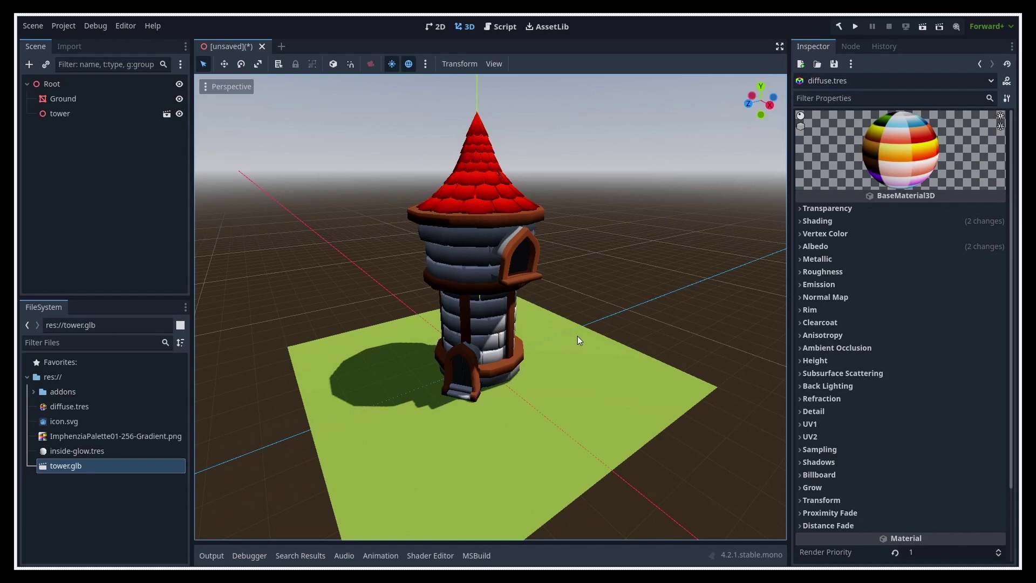
Make tower.glb's Inside material use external inside-glow.tres, reimport, and view the glowing windows
double_click(157, 465)
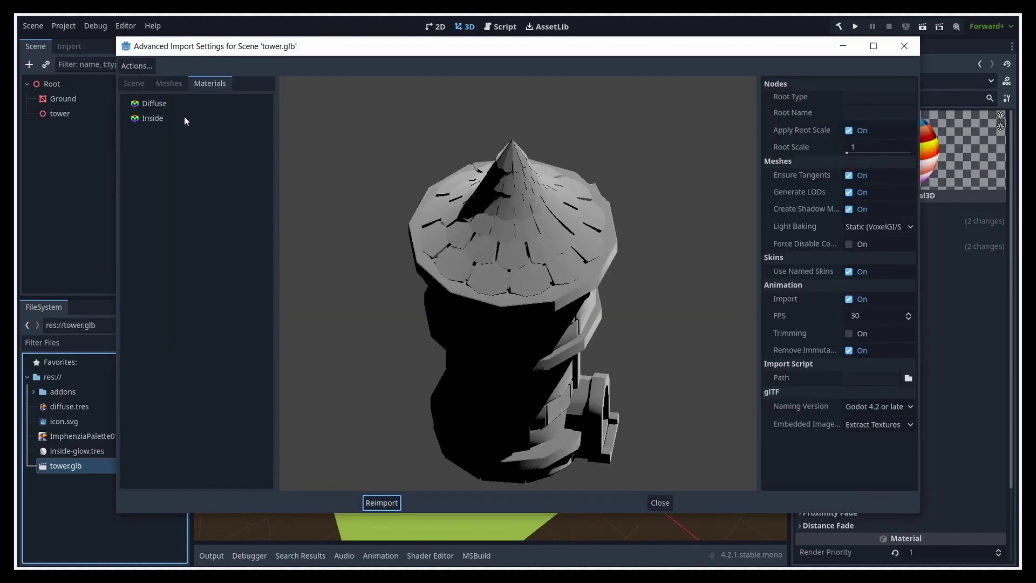
click(184, 120)
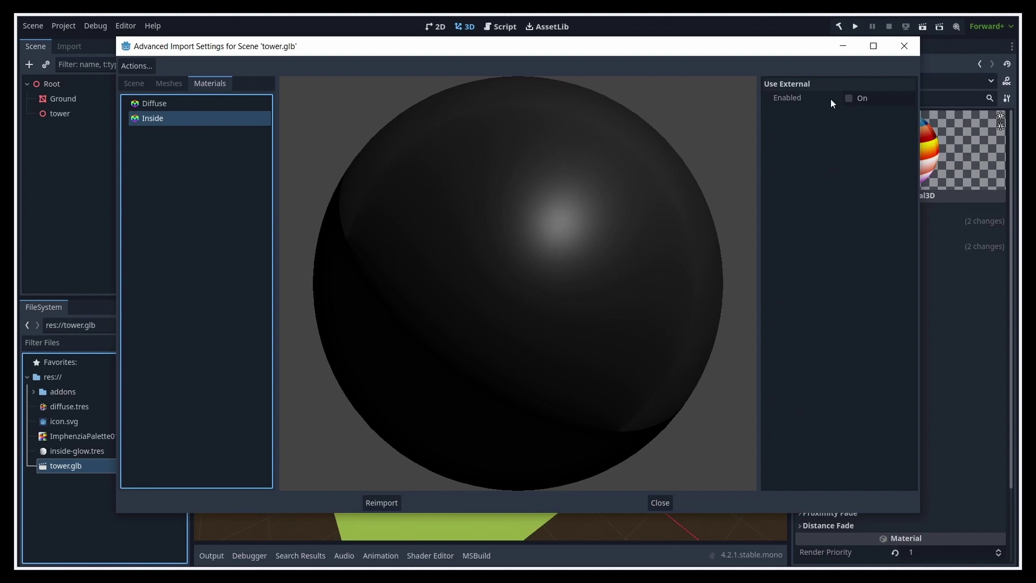
click(848, 98)
click(909, 115)
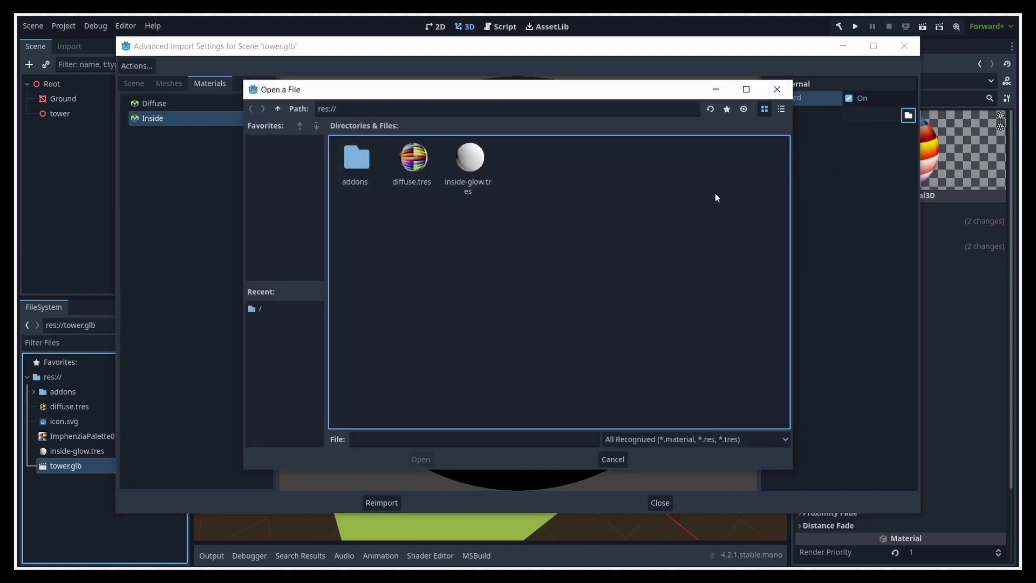
double_click(465, 162)
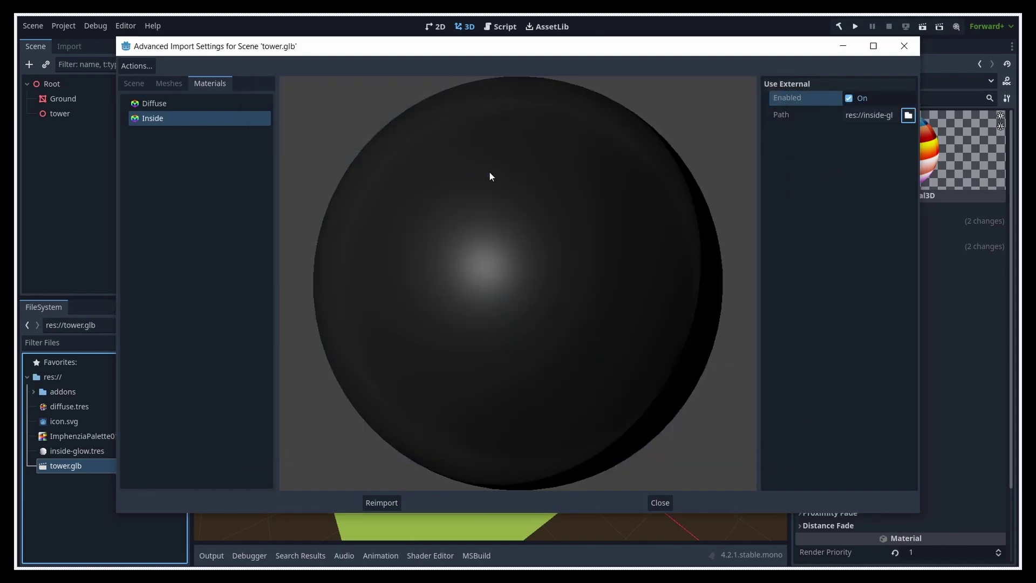
click(376, 503)
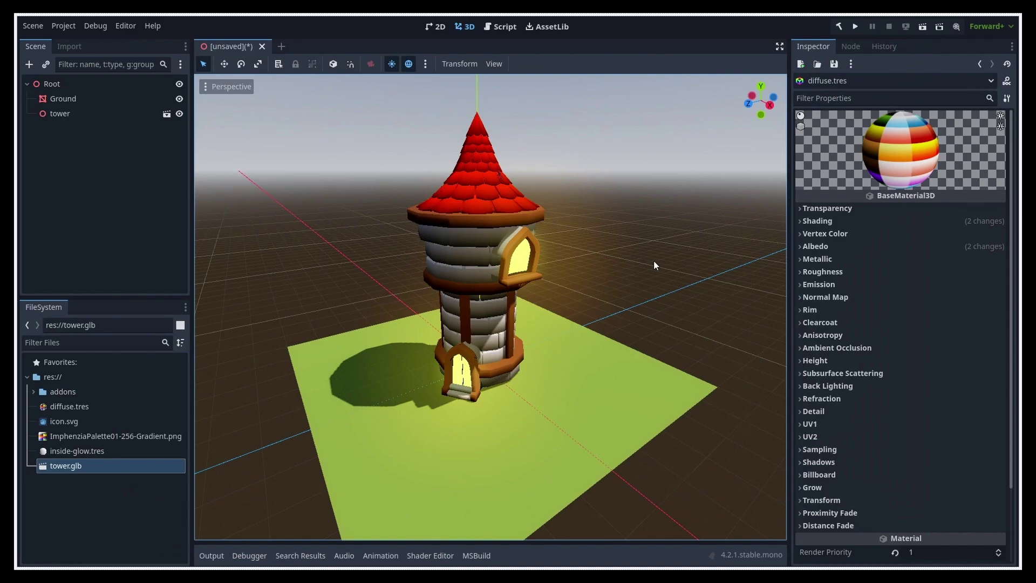
scroll(612, 332, down, 5)
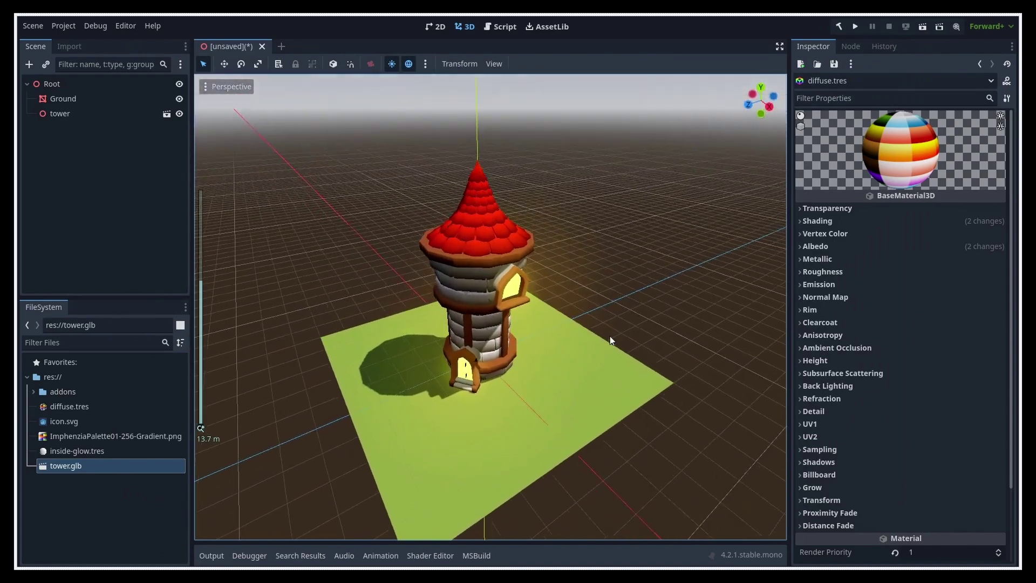
middle_drag(610, 336, 614, 304)
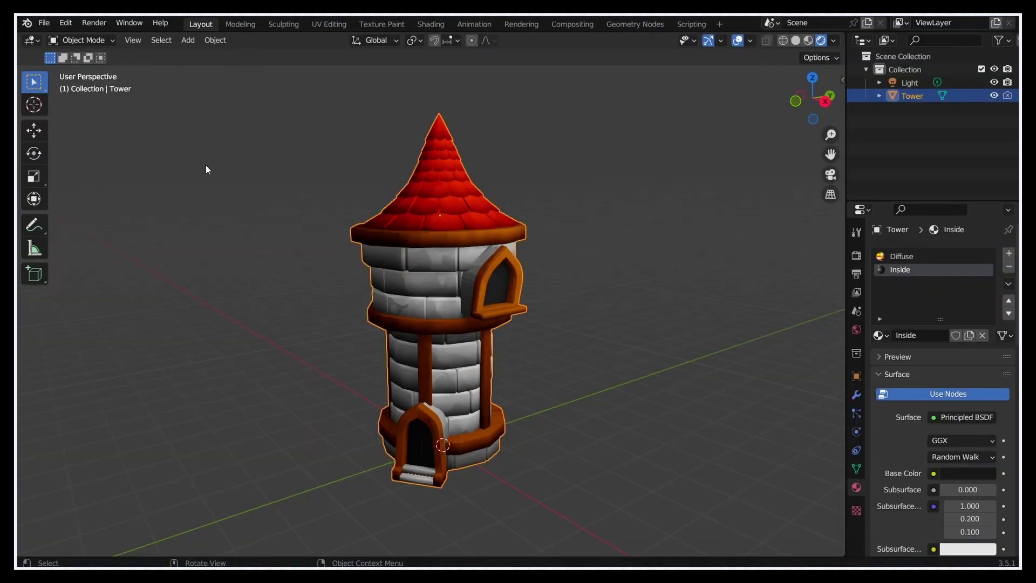
Start a glTF 2.0 export of the tower with the Materials option set to Placeholder
click(46, 27)
mouse_move(66, 214)
click(189, 345)
click(742, 275)
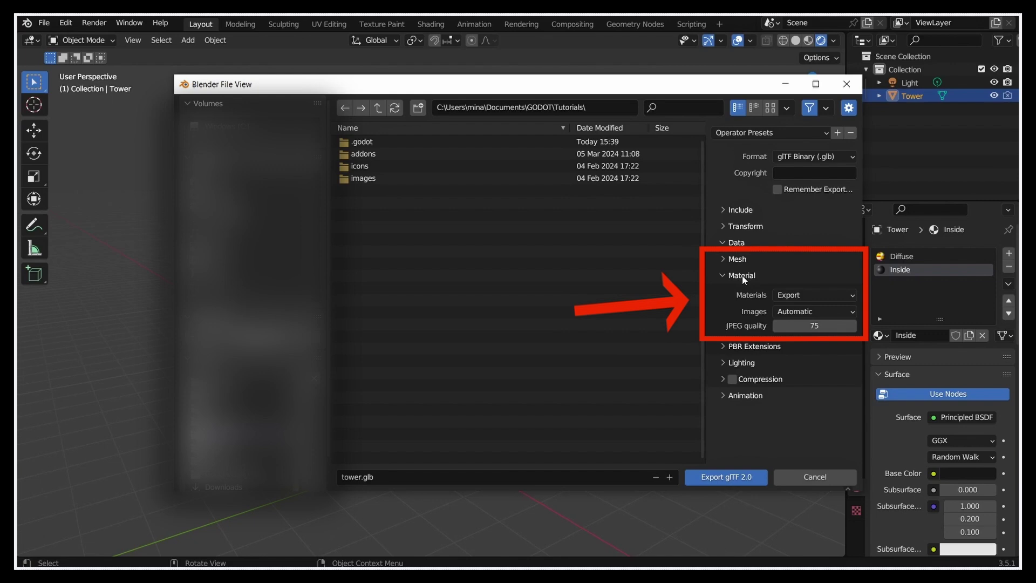
click(845, 297)
click(838, 324)
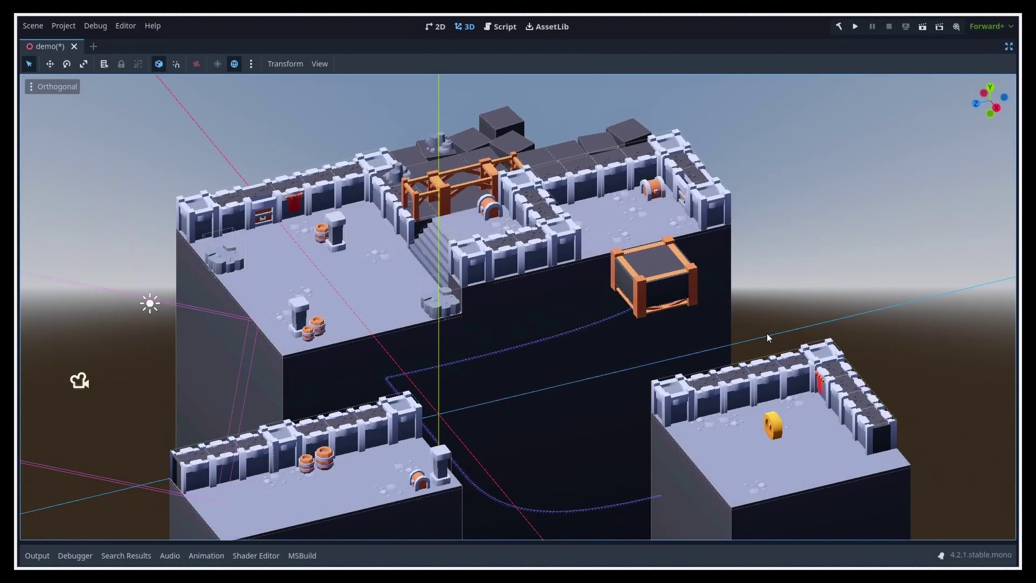
middle_drag(766, 333, 894, 338)
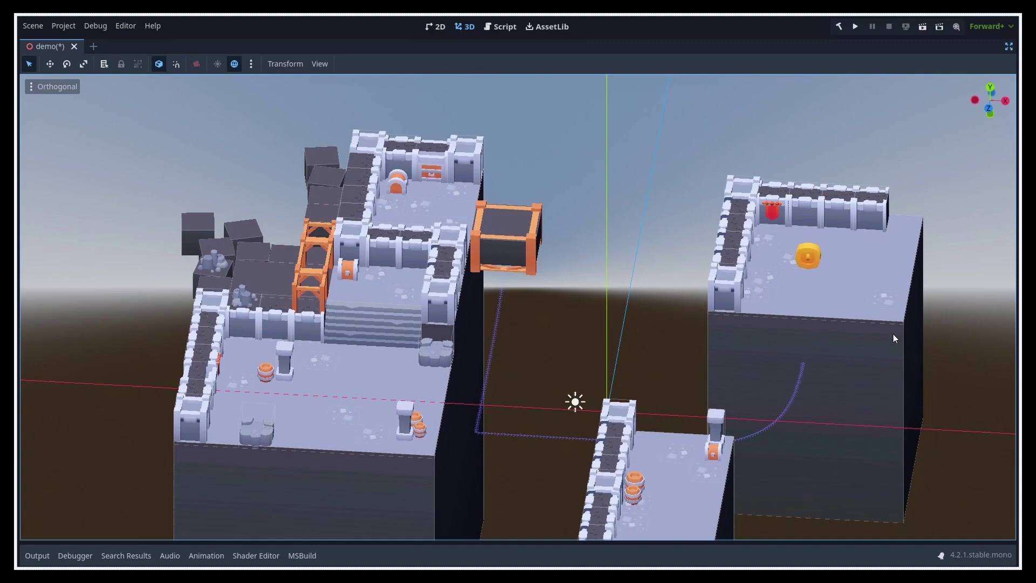
middle_drag(700, 367, 641, 339)
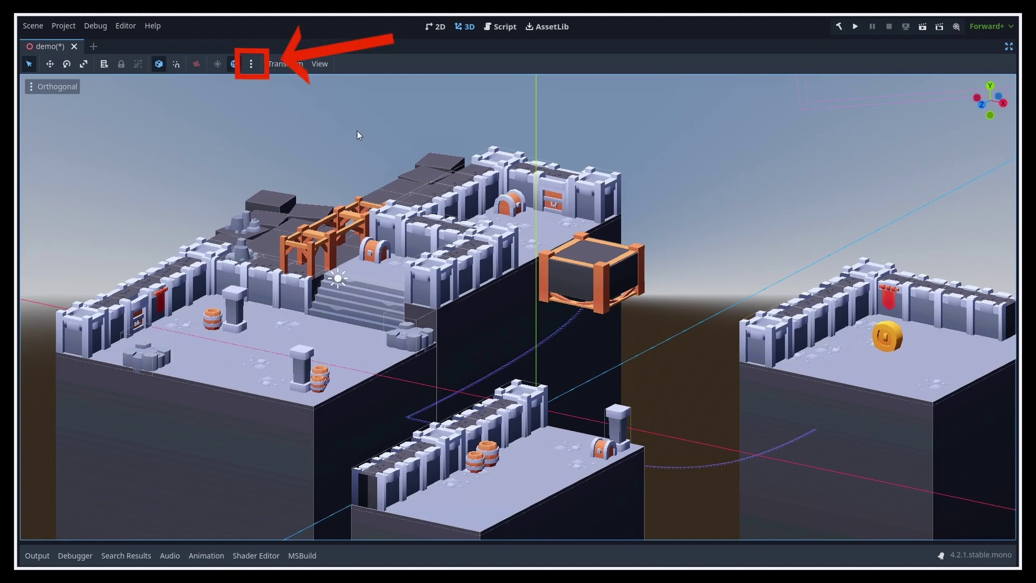
Set the preview environment's sky colour to a bluer tone and ground colour to dark purple
click(251, 64)
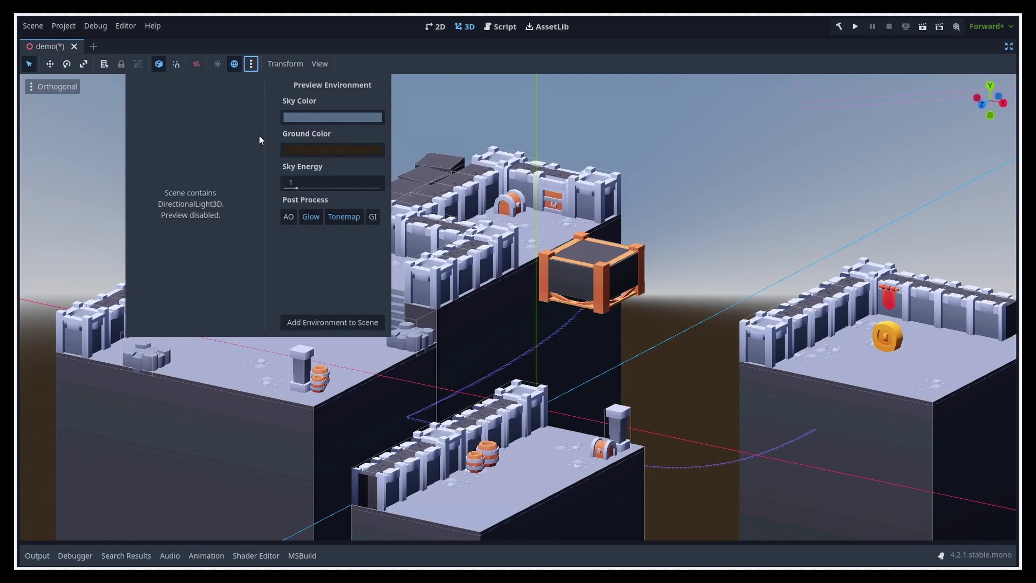
click(332, 117)
click(319, 167)
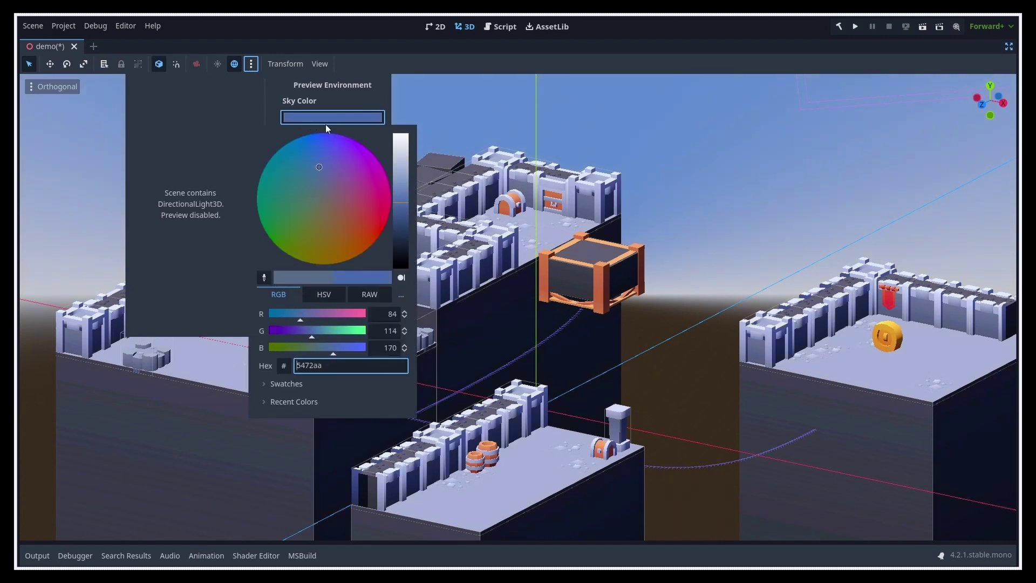
click(332, 150)
click(331, 212)
click(406, 259)
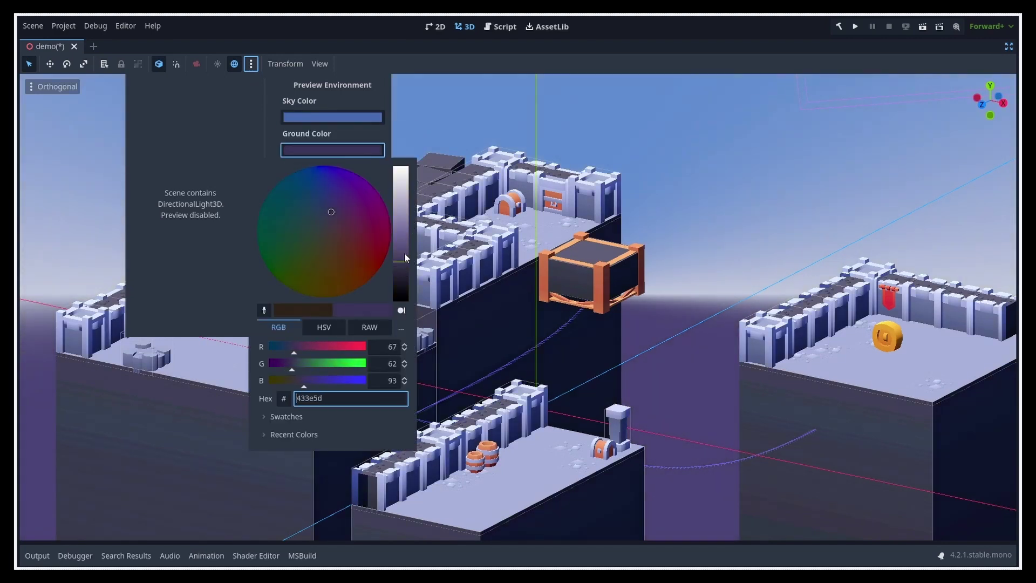
click(321, 154)
Raise preview sky energy to 2.25, turn glow off, and toggle tonemap off and back on
drag(297, 187, 311, 186)
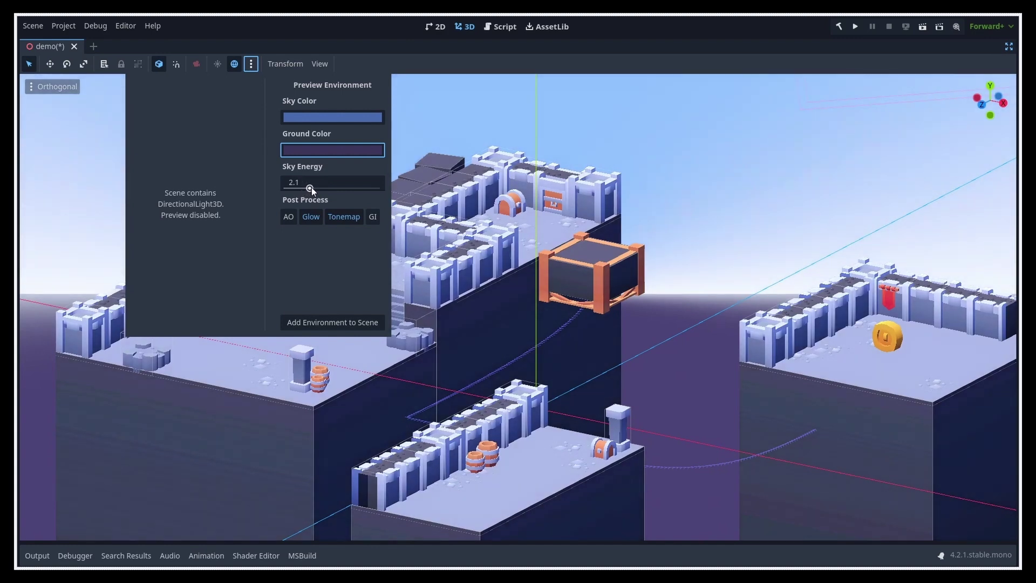
click(315, 218)
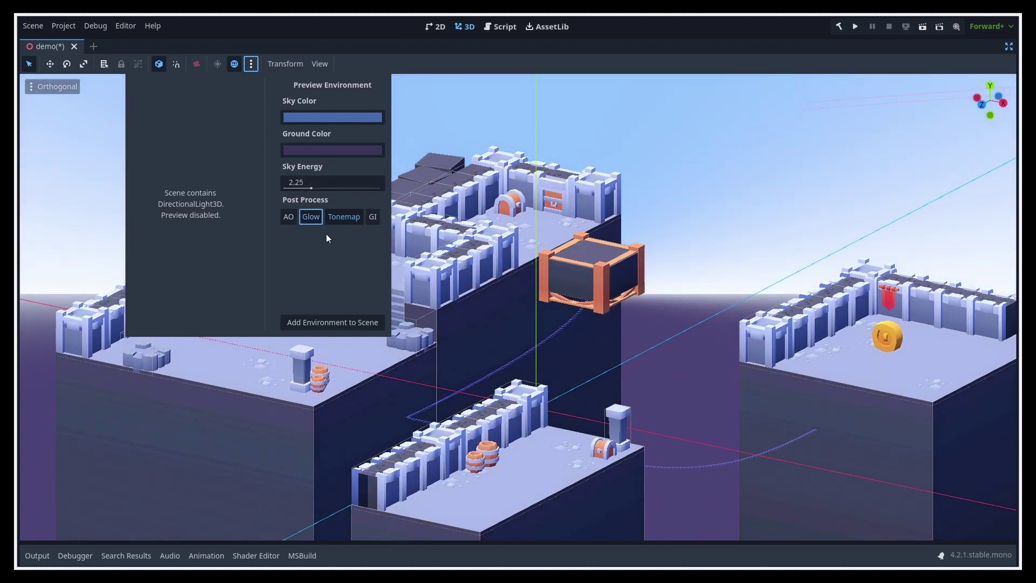
click(341, 218)
click(340, 217)
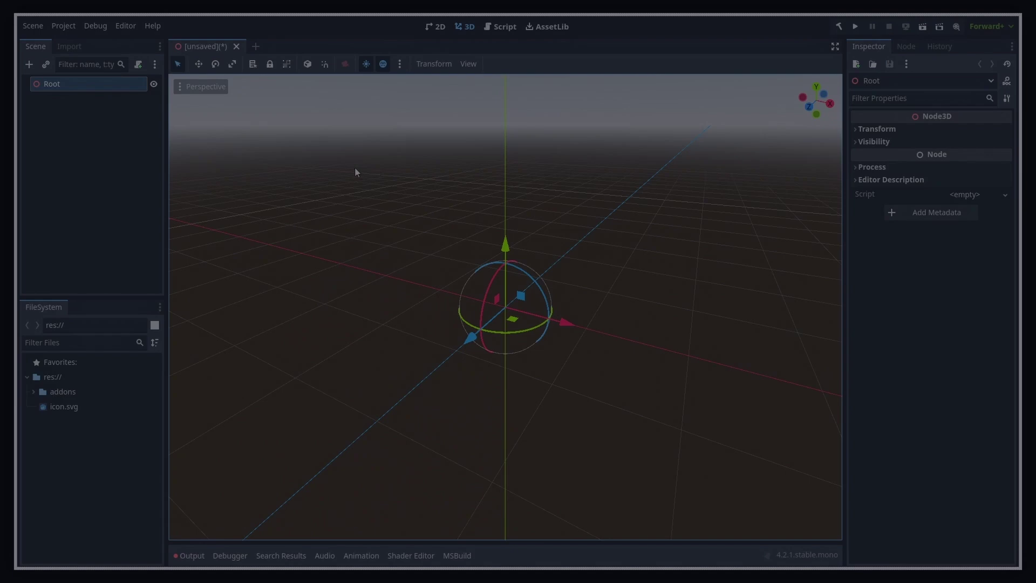
Add a MeshInstance3D named Sphere and give it a new SphereMesh
key(ctrl+a)
text(meshin)
key(Return)
key(F2)
text(Sphere)
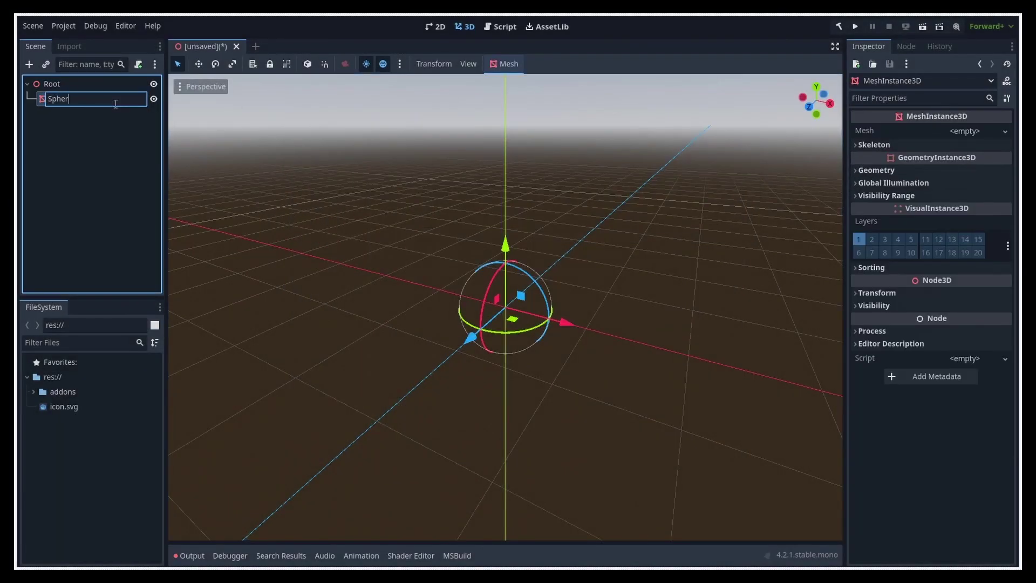
key(Return)
click(966, 131)
click(957, 281)
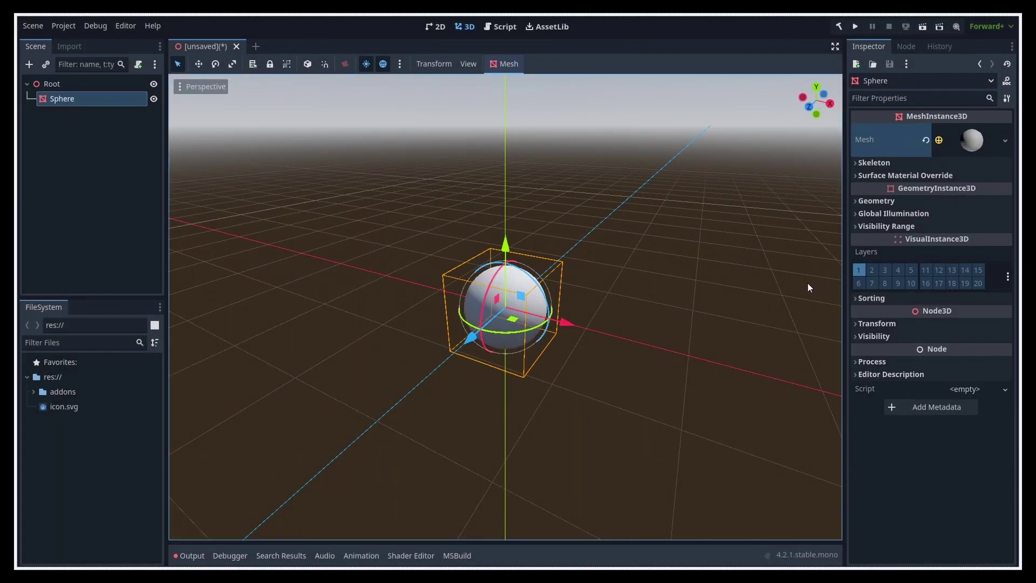
Enlarge the sphere and move it up and to the left above the grid
key(r)
drag(591, 305, 728, 258)
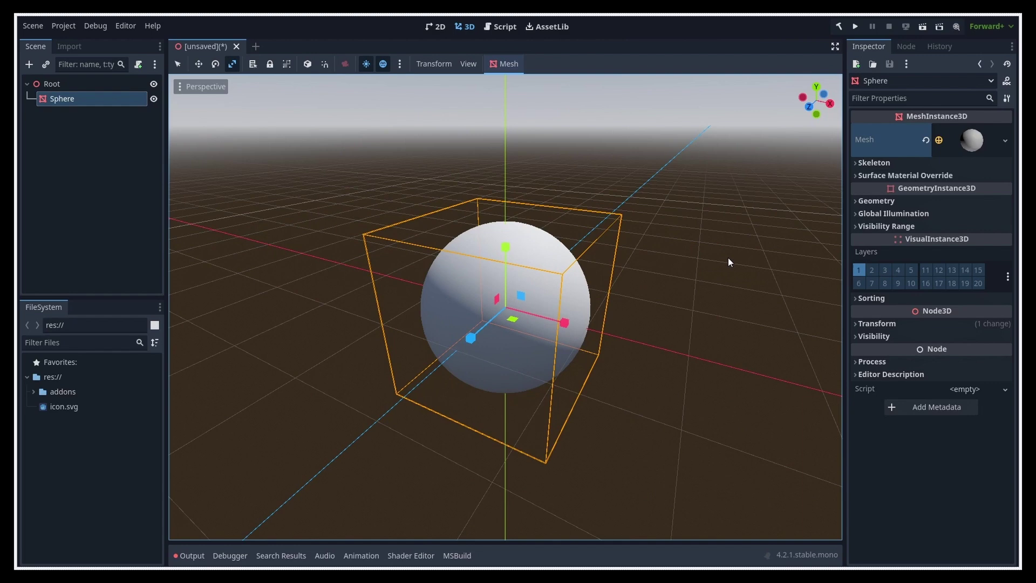
key(w)
drag(506, 254, 507, 179)
drag(575, 238, 493, 235)
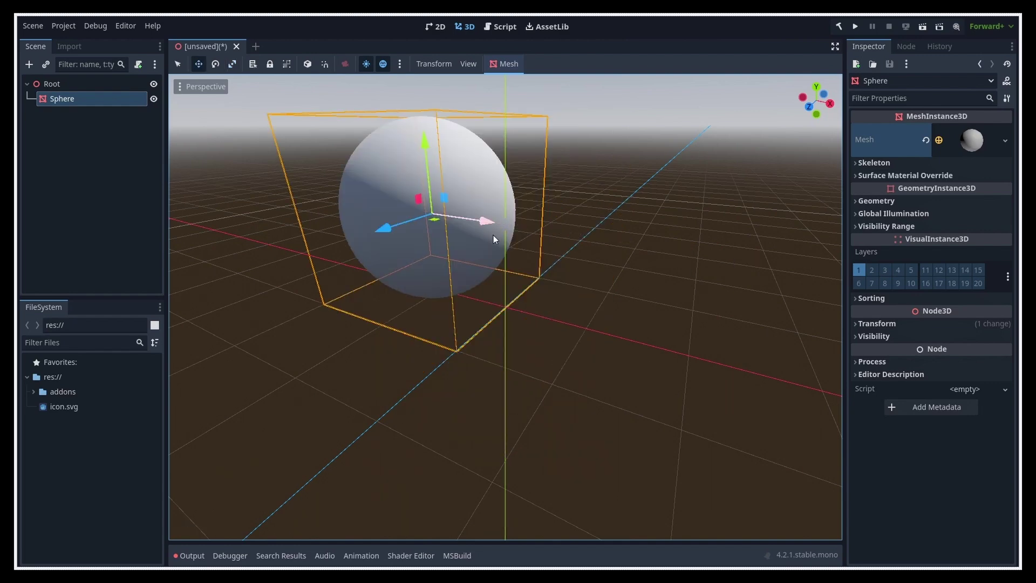
Add a StandardMaterial3D surface override with a red albedo colour to the sphere
click(889, 176)
click(963, 194)
click(966, 204)
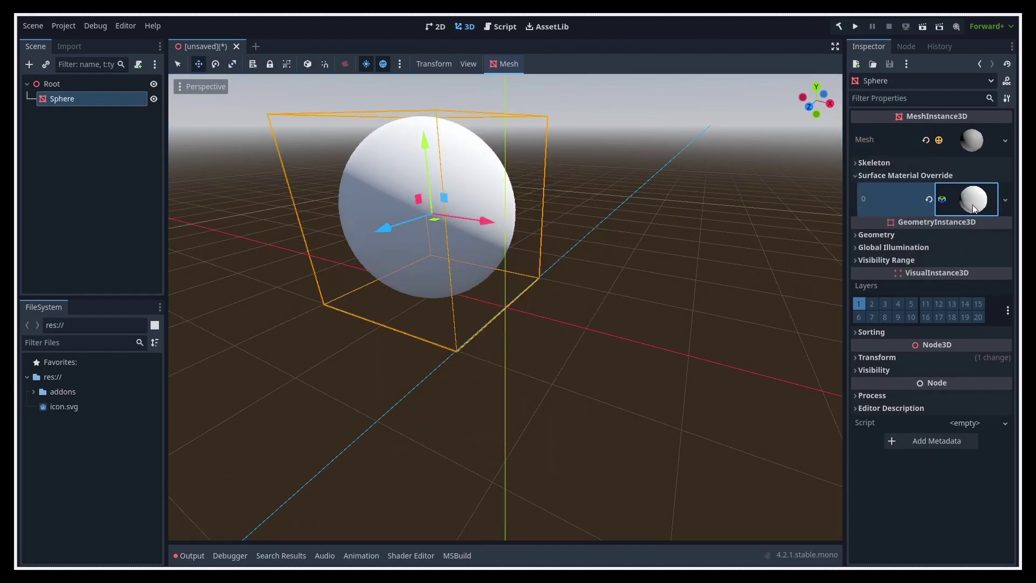
click(972, 205)
click(898, 378)
click(944, 390)
drag(968, 277, 872, 277)
drag(968, 294, 671, 295)
click(648, 295)
scroll(561, 305, down, 3)
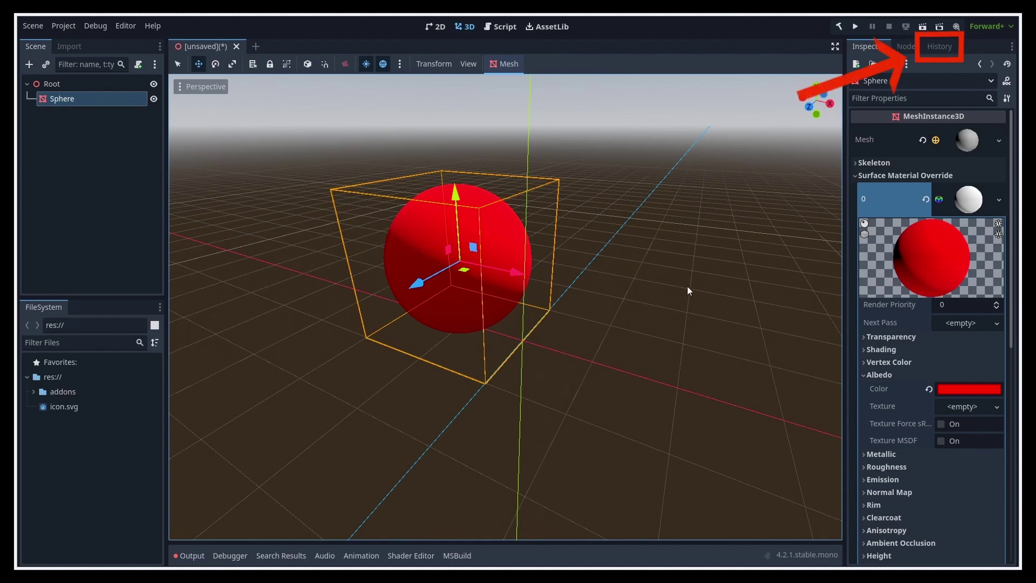
Step backward and forward through the History panel's past edits with the arrow keys
click(945, 51)
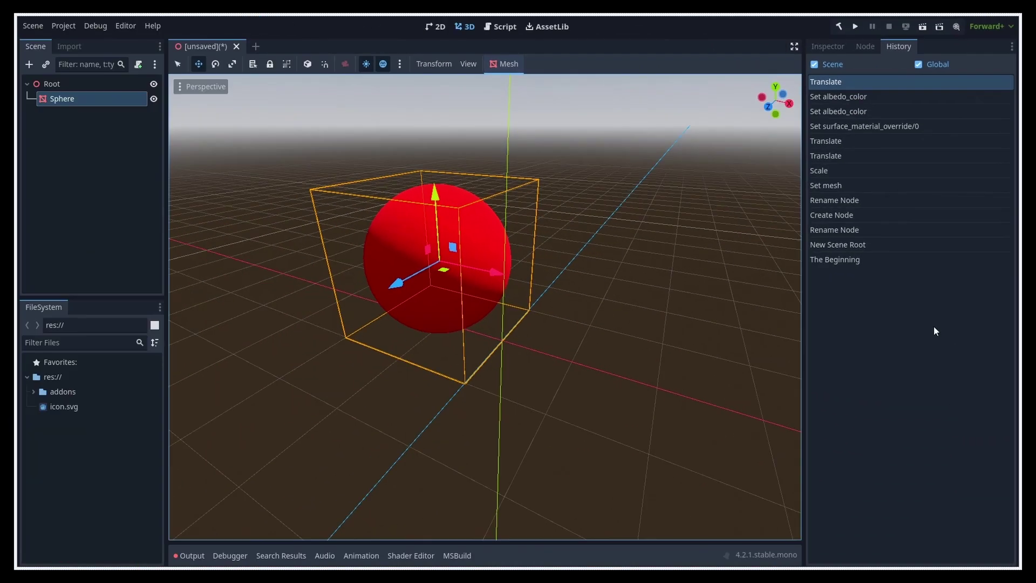
click(924, 322)
key(Down)
key(Down)
key(Down)
key(Down)
key(Down)
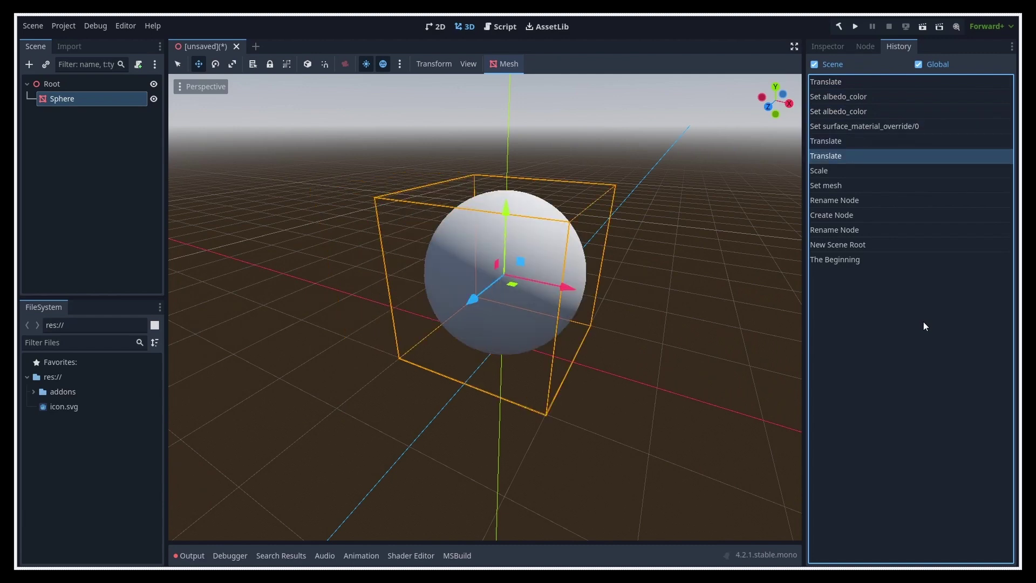
key(Down)
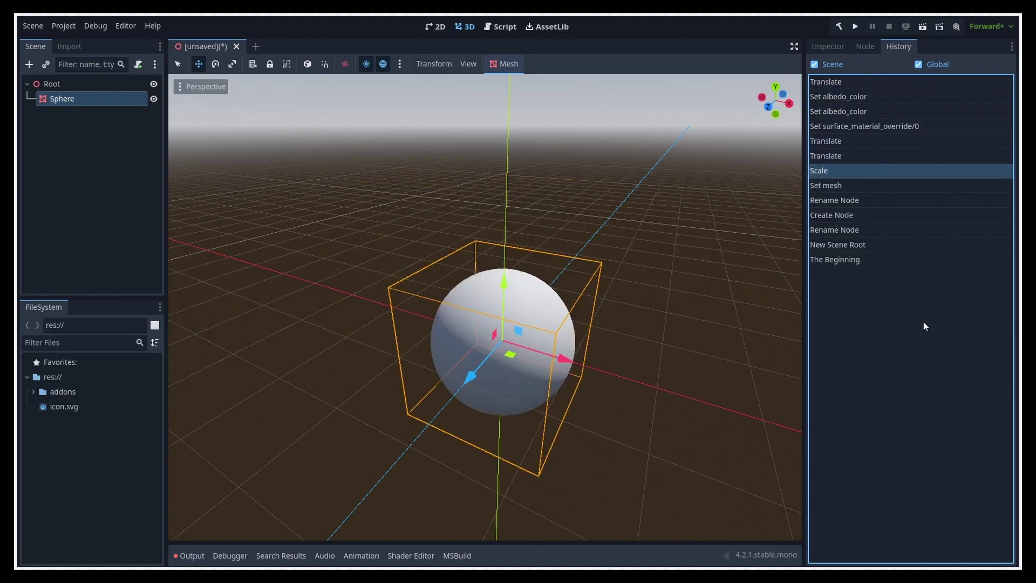
key(Up)
key(Up)
key(Up)
key(Up)
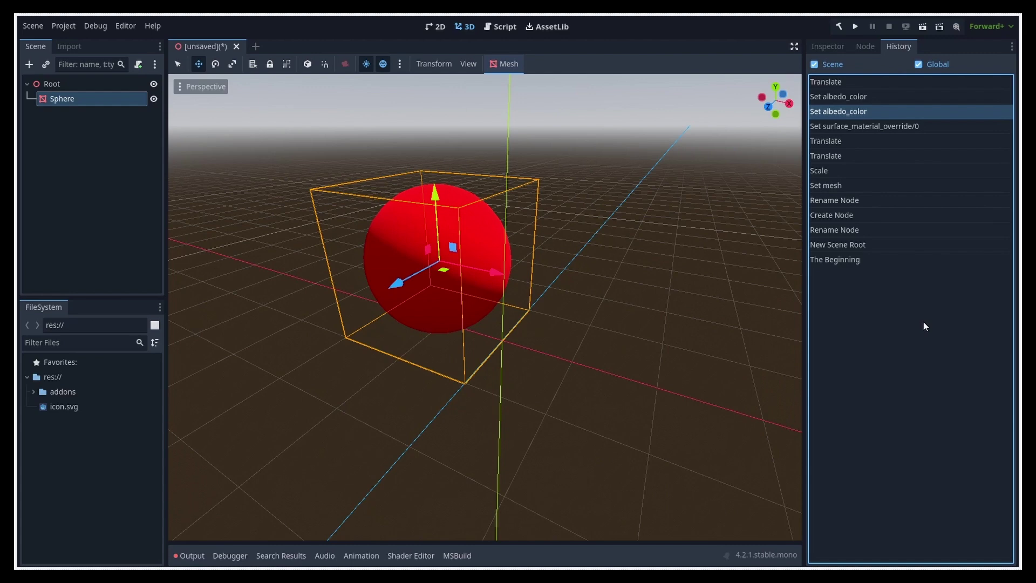
key(Up)
key(Up)
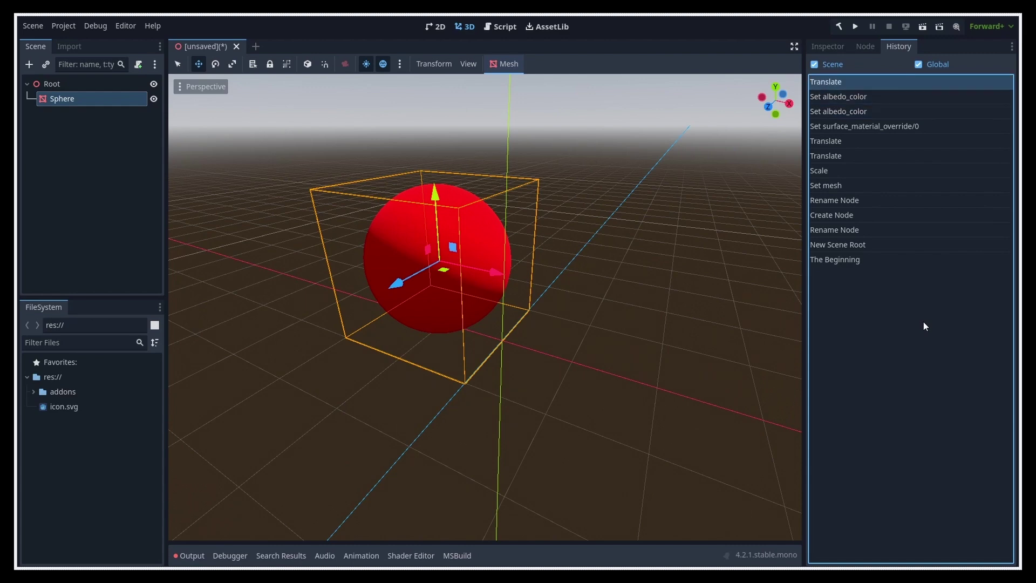
Restore the 'Set mesh' history state, then move the sphere up-right and make it blue
click(925, 130)
click(916, 186)
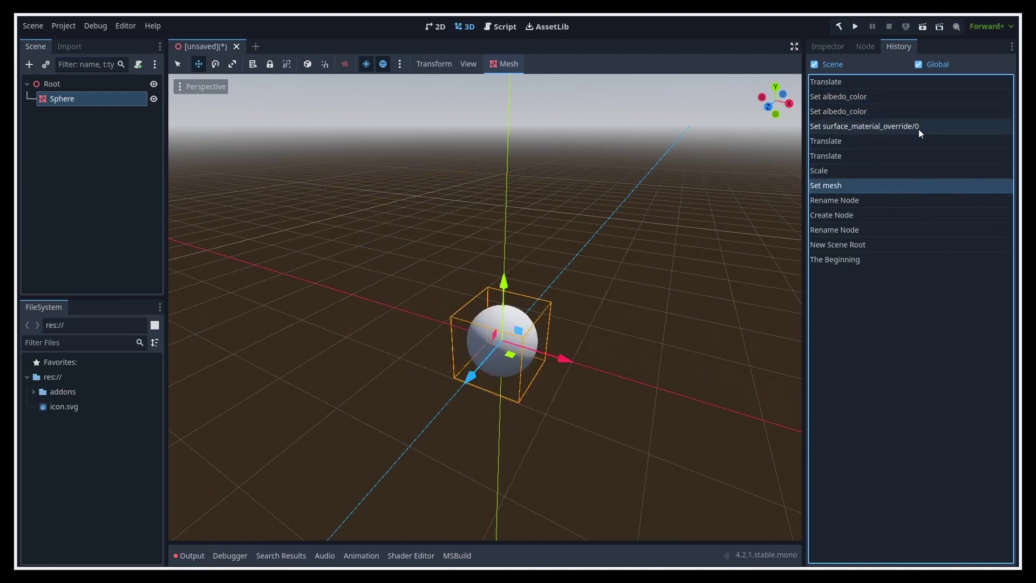
click(919, 128)
click(917, 183)
click(919, 129)
click(917, 187)
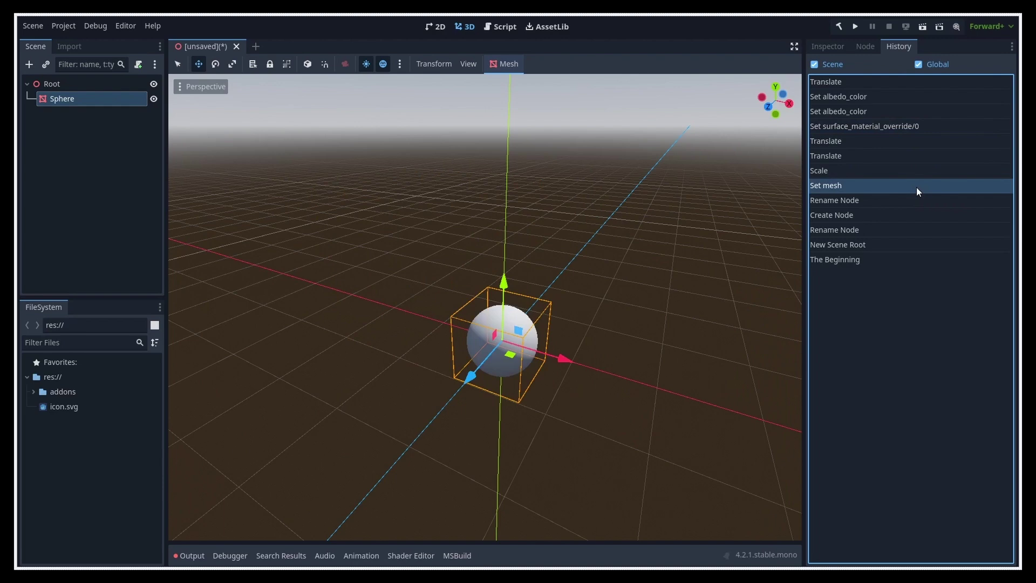
click(919, 130)
click(916, 187)
drag(518, 330, 619, 182)
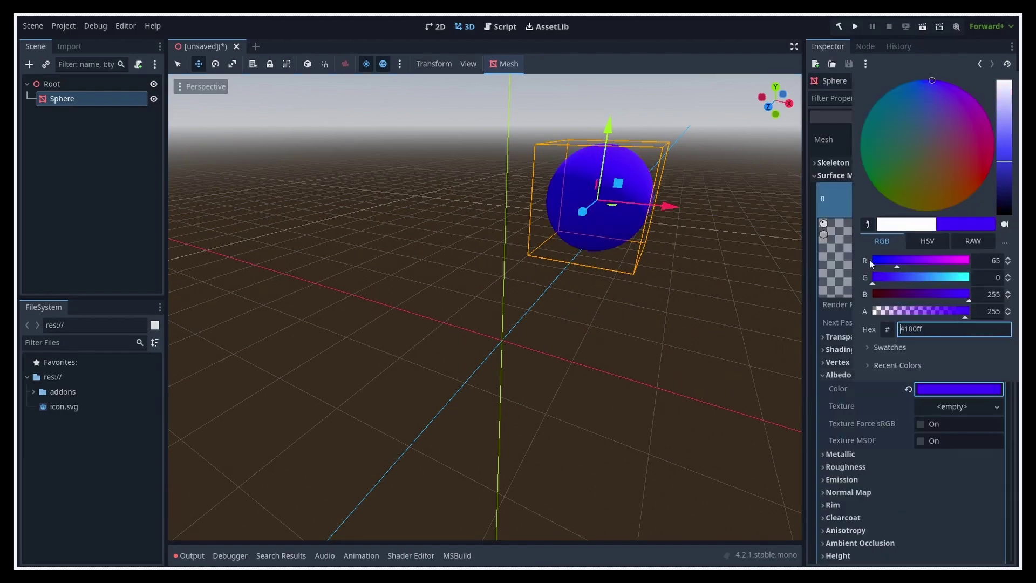
click(691, 326)
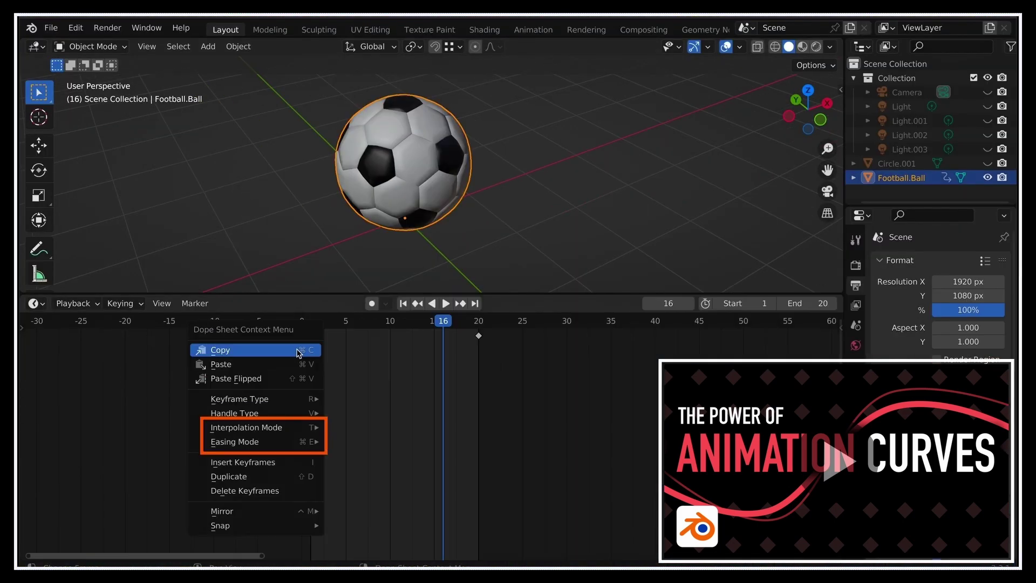
mouse_move(324, 437)
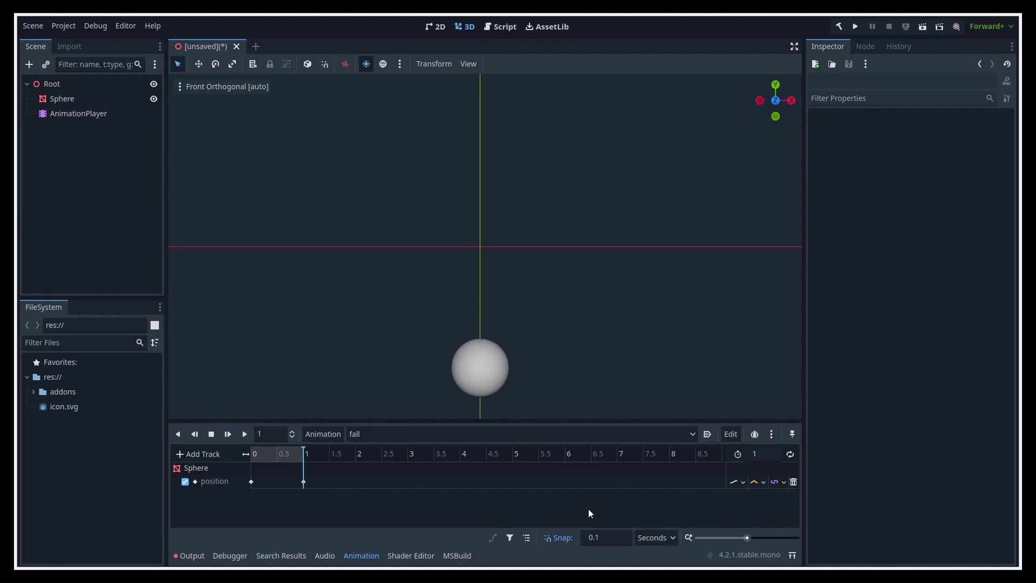
Give both sphere position keyframes an easing of 3.03 and play the fall animation from the start
drag(341, 511, 241, 475)
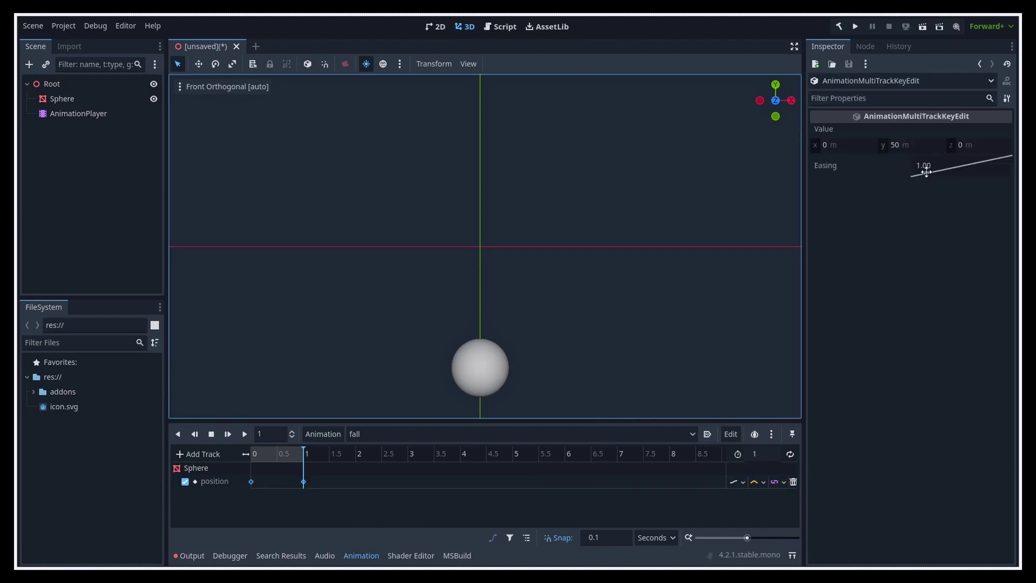
drag(926, 169, 951, 171)
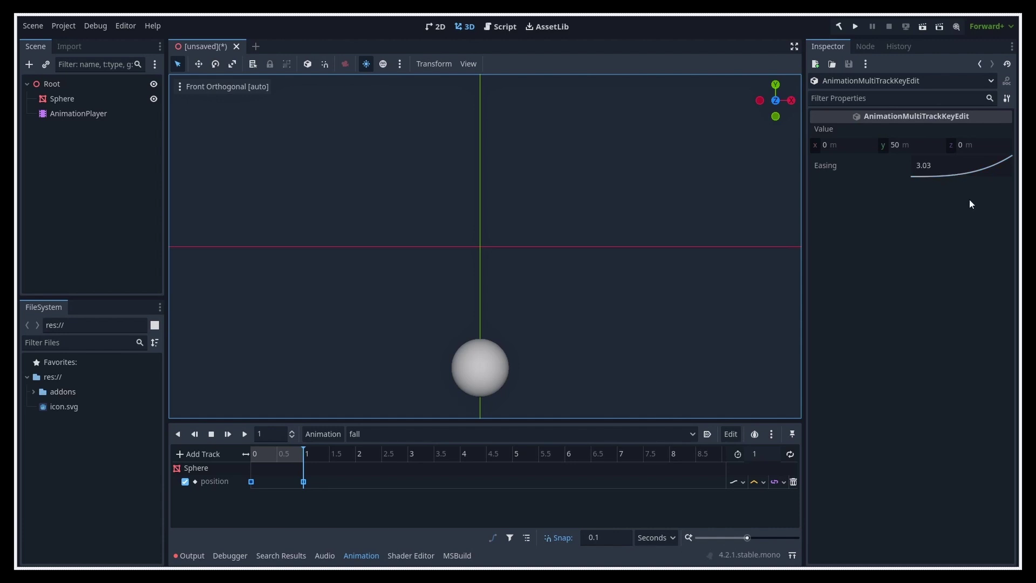
click(750, 523)
key(shift+d)
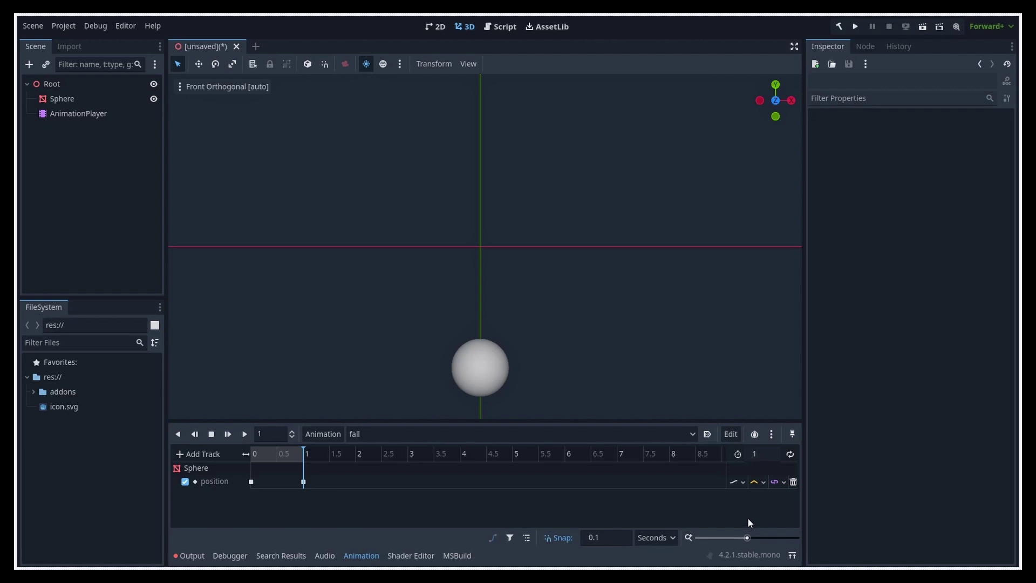
Replace the Sphere's position track with a Bezier curve track for its position property
key(shift+d)
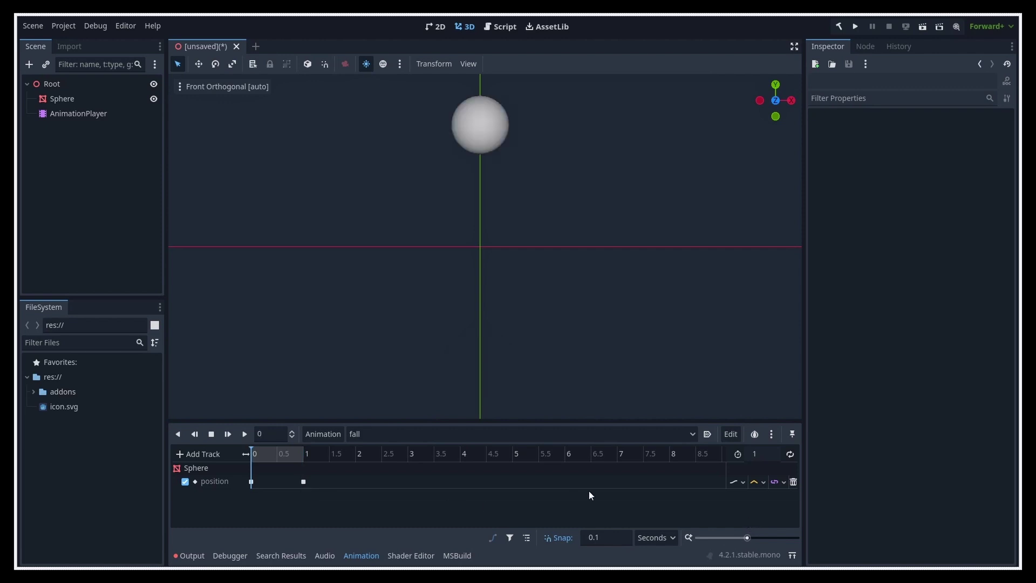
click(794, 482)
drag(348, 421, 351, 351)
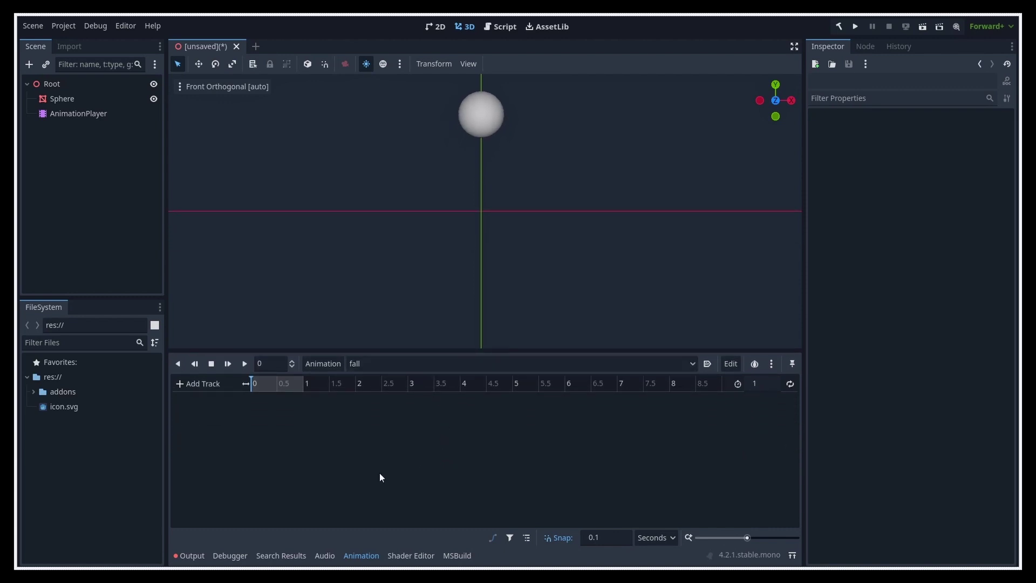
click(201, 384)
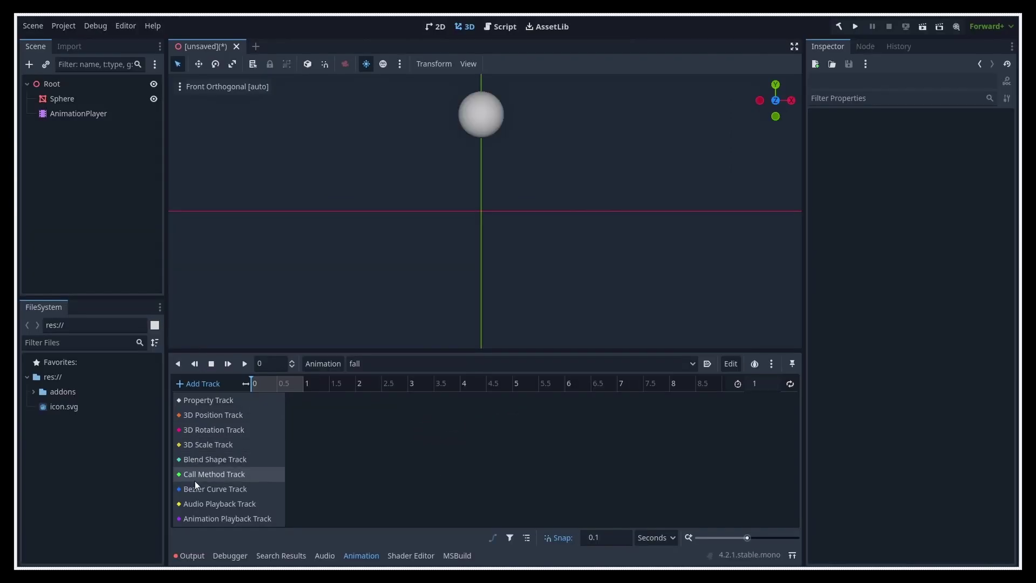
click(262, 456)
double_click(534, 144)
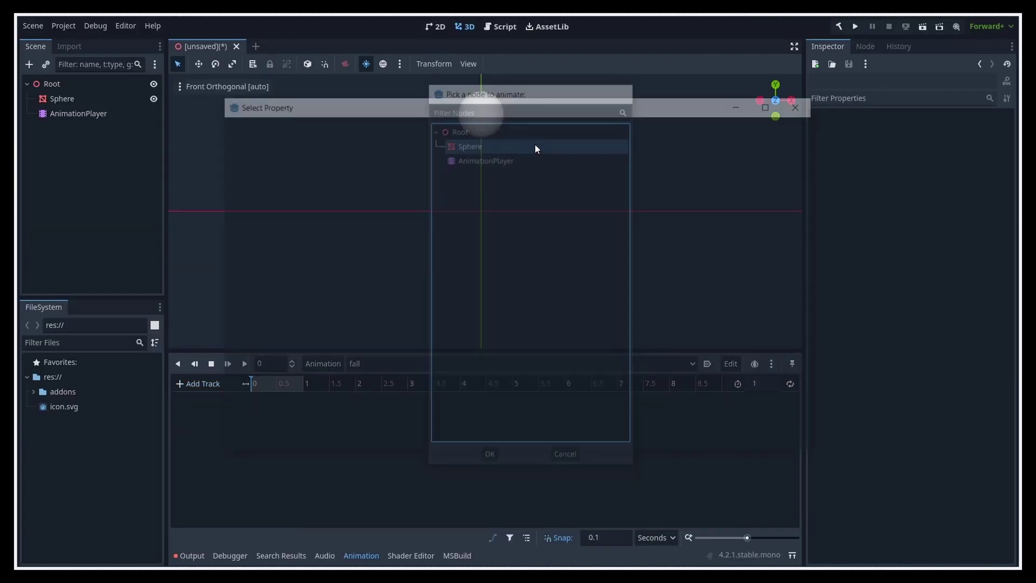
text(pos)
key(Return)
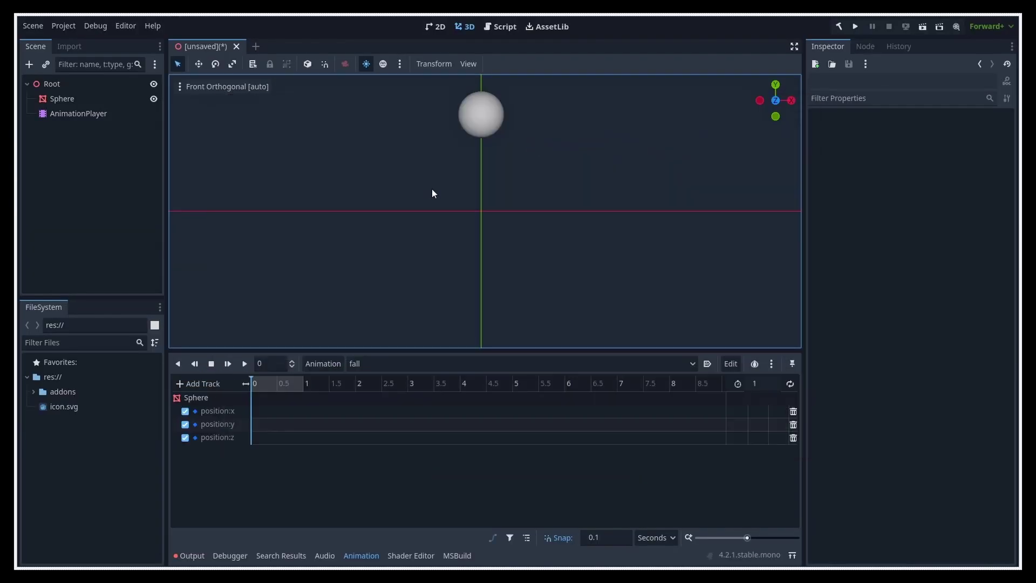
Key the Sphere's position at 0 s (Y 50) and at 1 s with Y -50
click(486, 124)
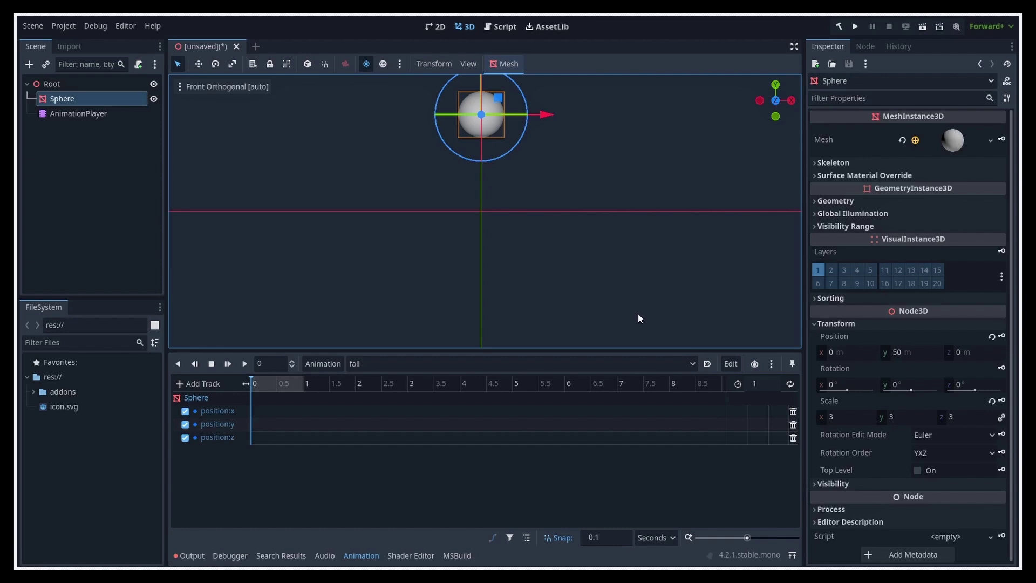
click(1002, 337)
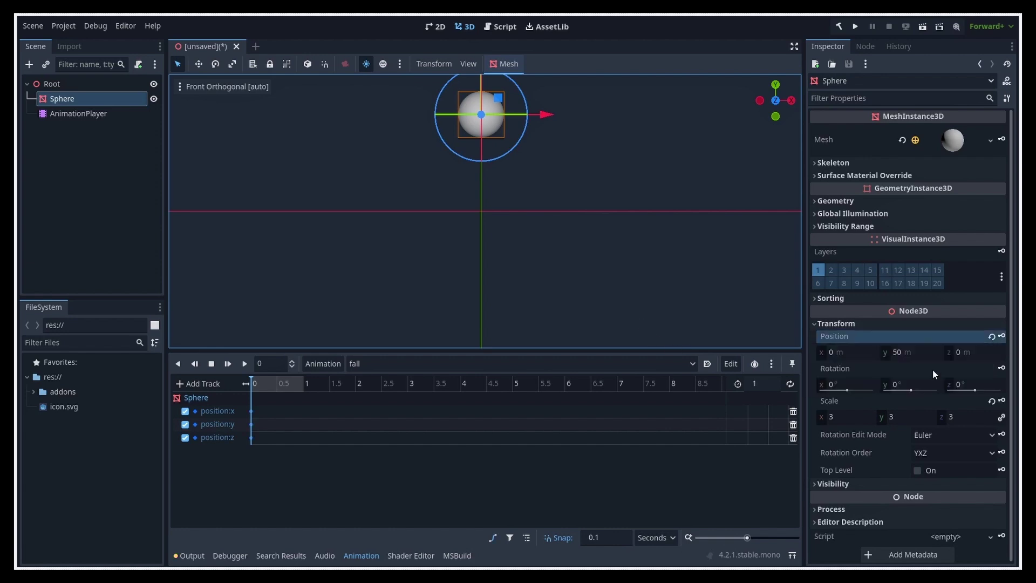
click(304, 385)
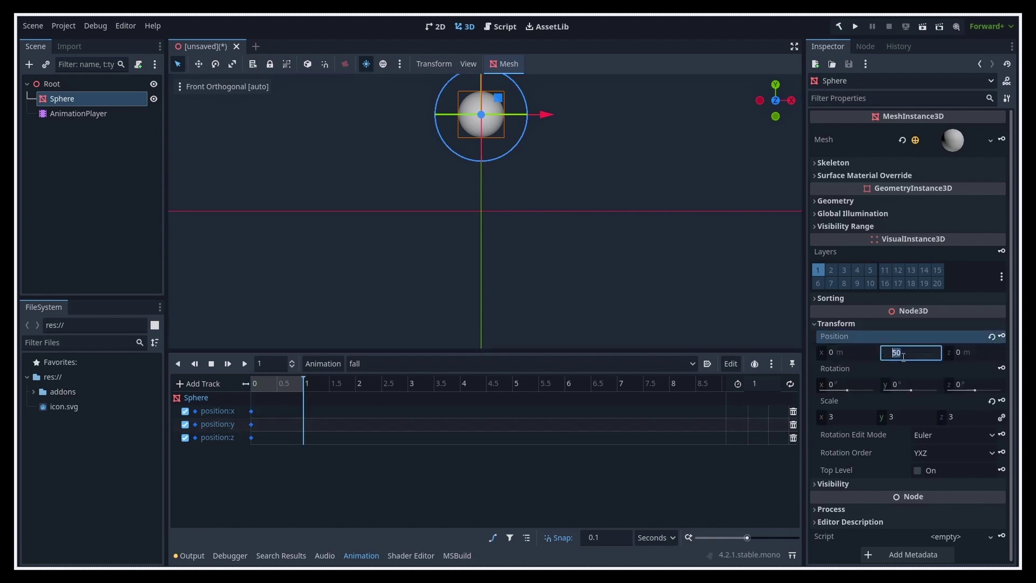
text(-50)
key(Return)
click(1002, 336)
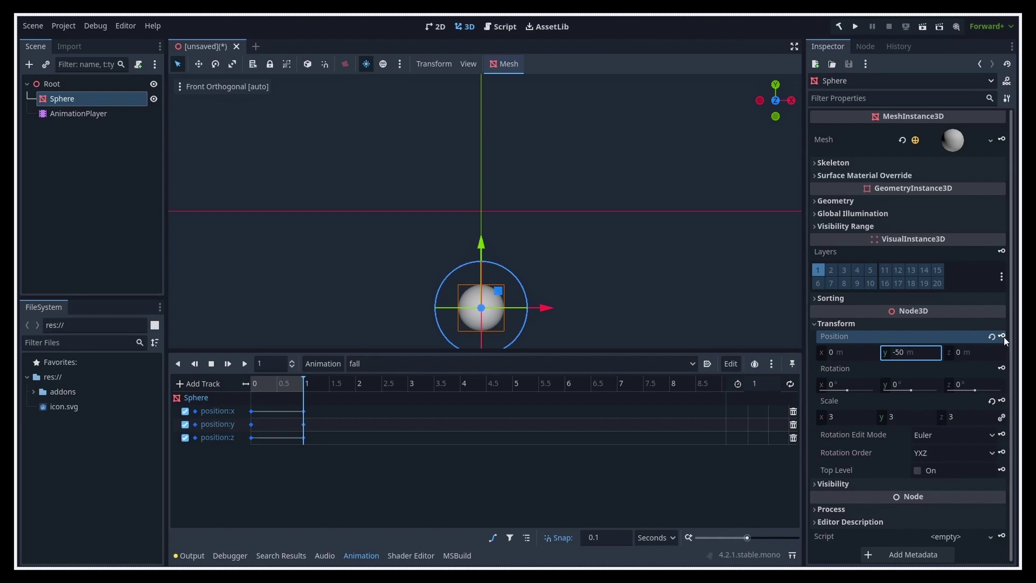
click(492, 469)
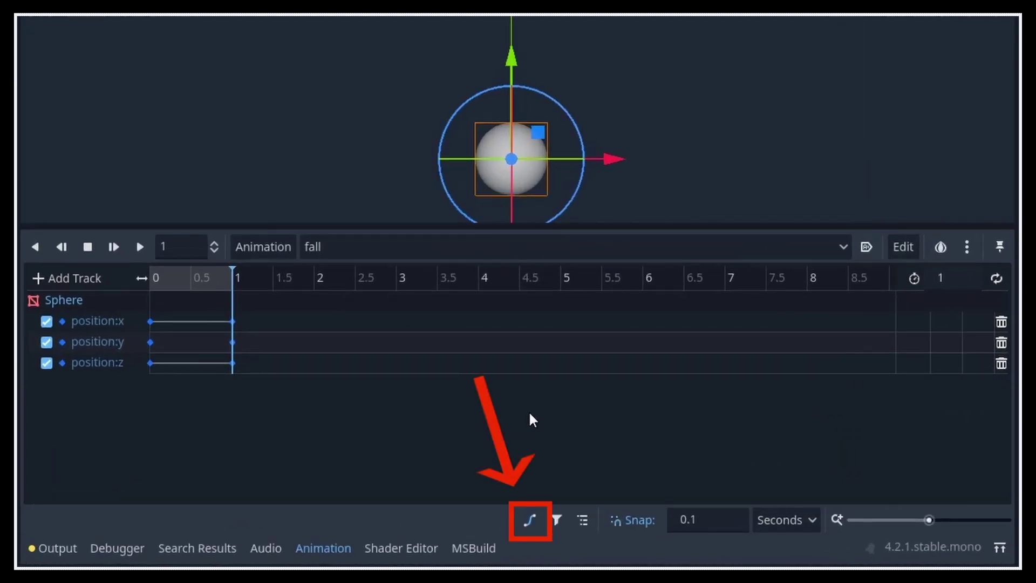
Show the tracks in the Bezier editor, frame the curves, and hide the position x and z curves
click(527, 524)
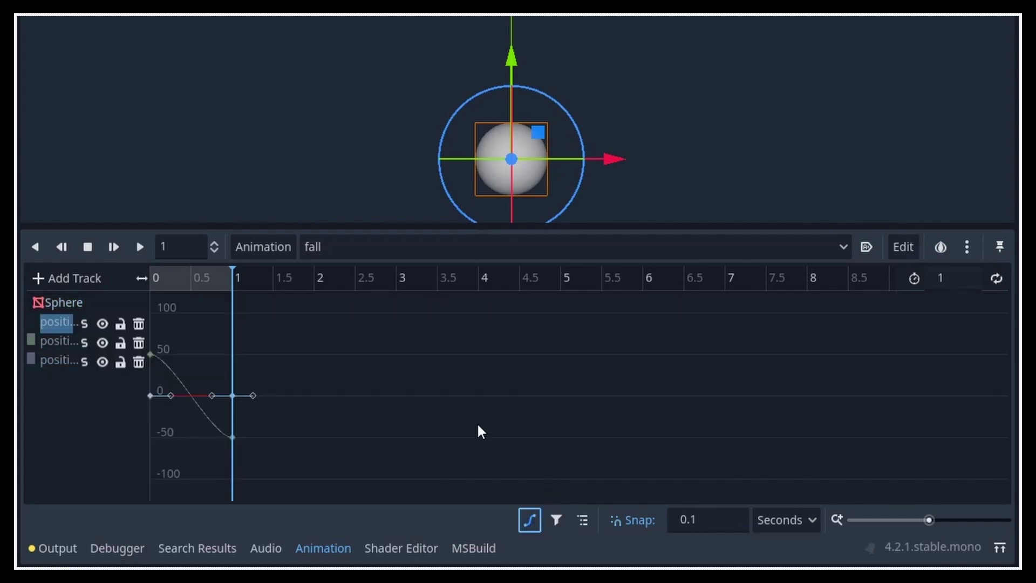
click(447, 417)
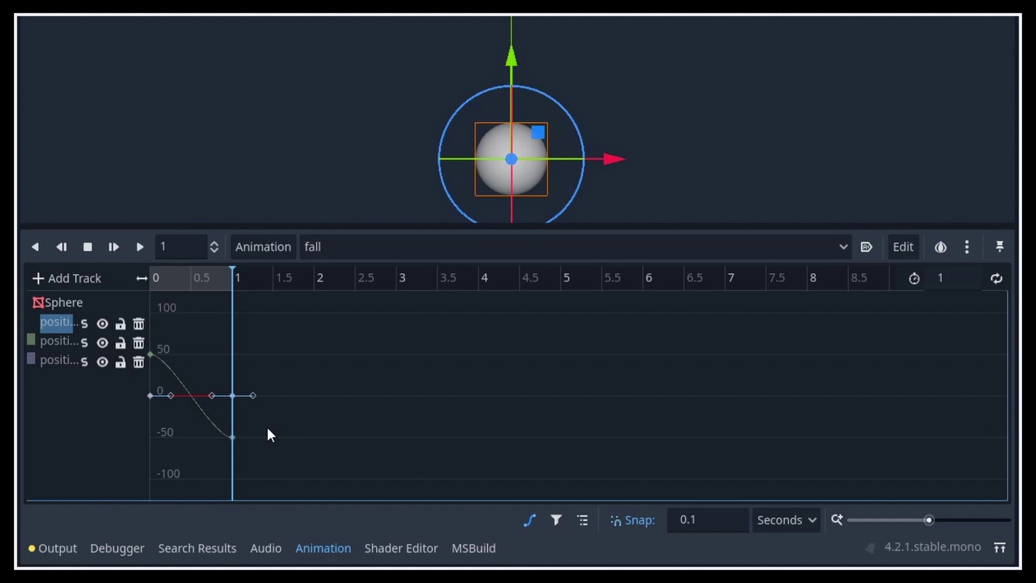
key(f)
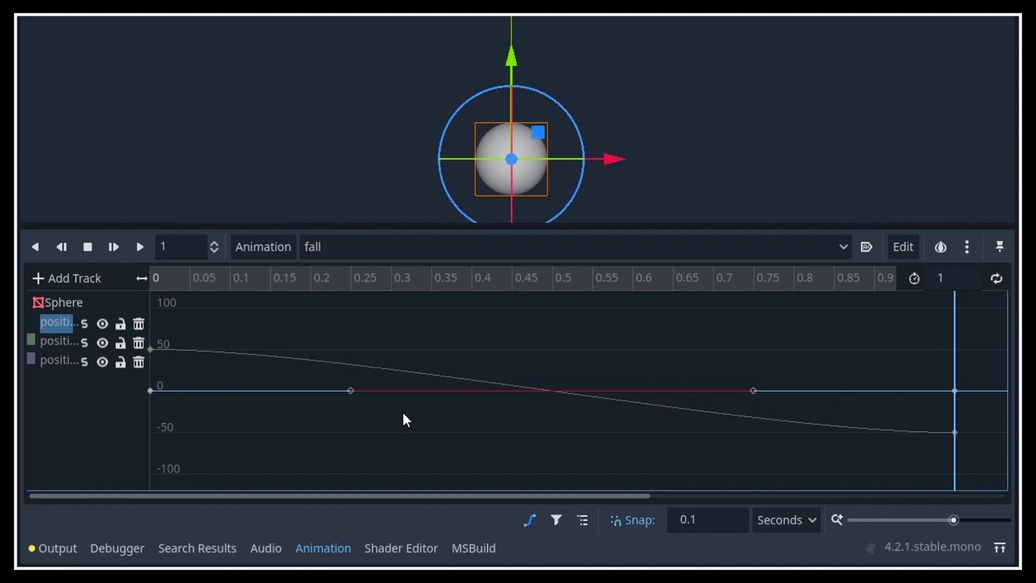
click(104, 324)
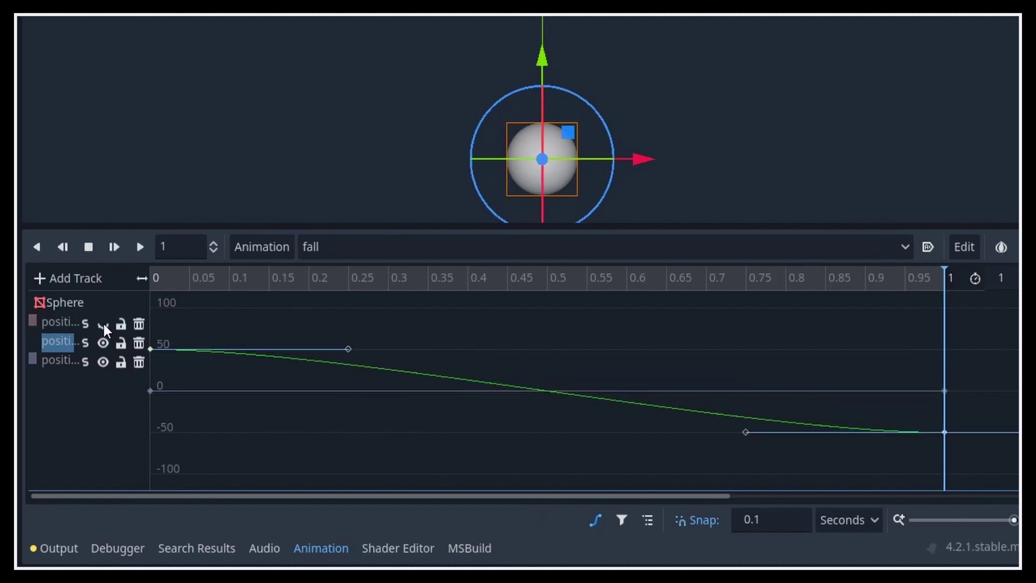
click(104, 359)
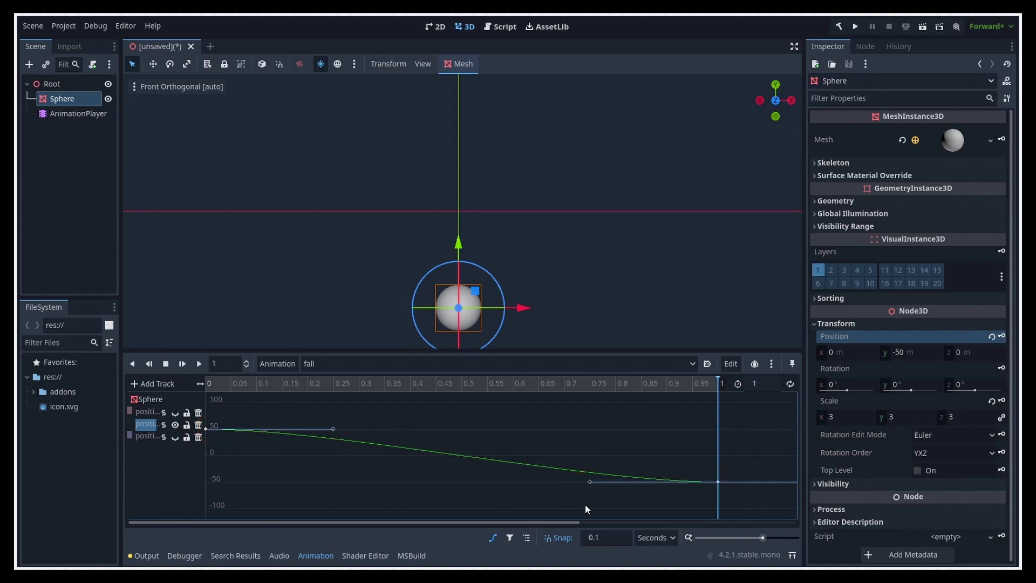
Drag the time-0 keyframe's out-handle upward so the sphere rises briefly before falling, then replay
key(shift+d)
drag(332, 427, 296, 382)
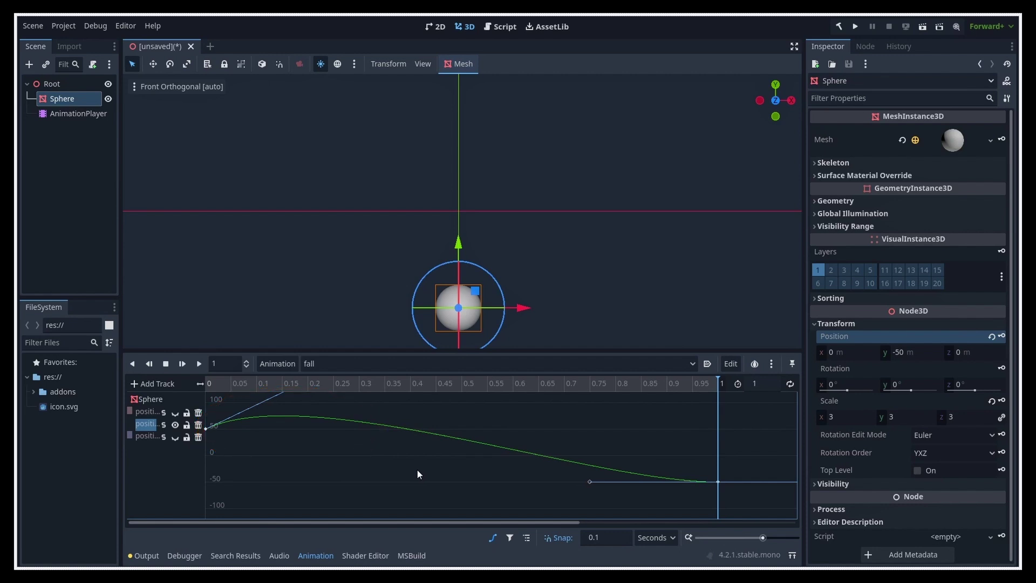
key(shift+d)
key(shift+d)
key(shift+d)
Shift the 3D view down, deselect the Sphere, and replay the fall animation
scroll(579, 277, down, 3)
shift+middle_drag(579, 273, 593, 310)
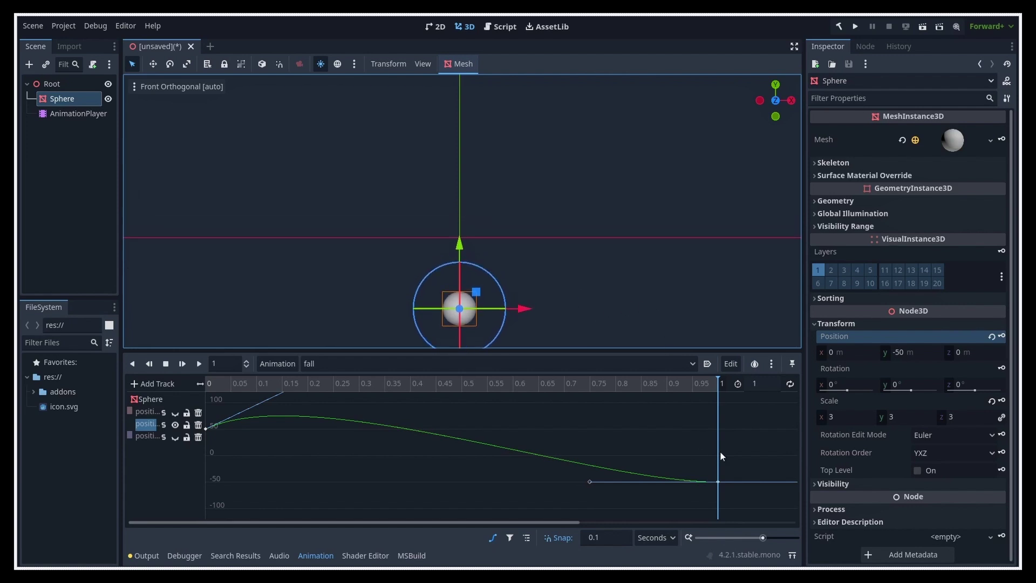
key(shift+d)
click(616, 341)
key(shift+d)
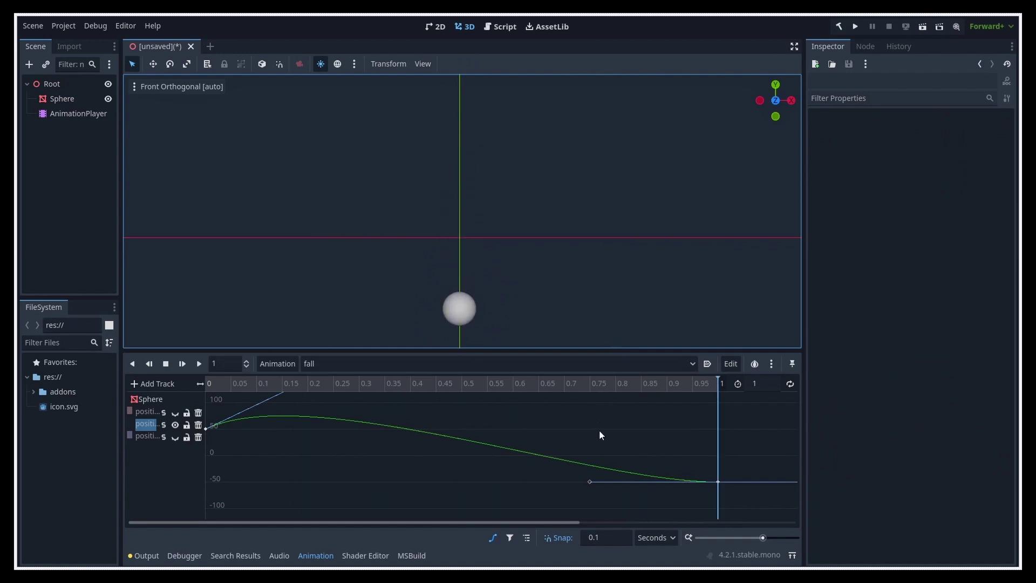
Drag the -50 keyframe's in-handle left, then replay the fall in distraction-free mode
drag(588, 483, 517, 484)
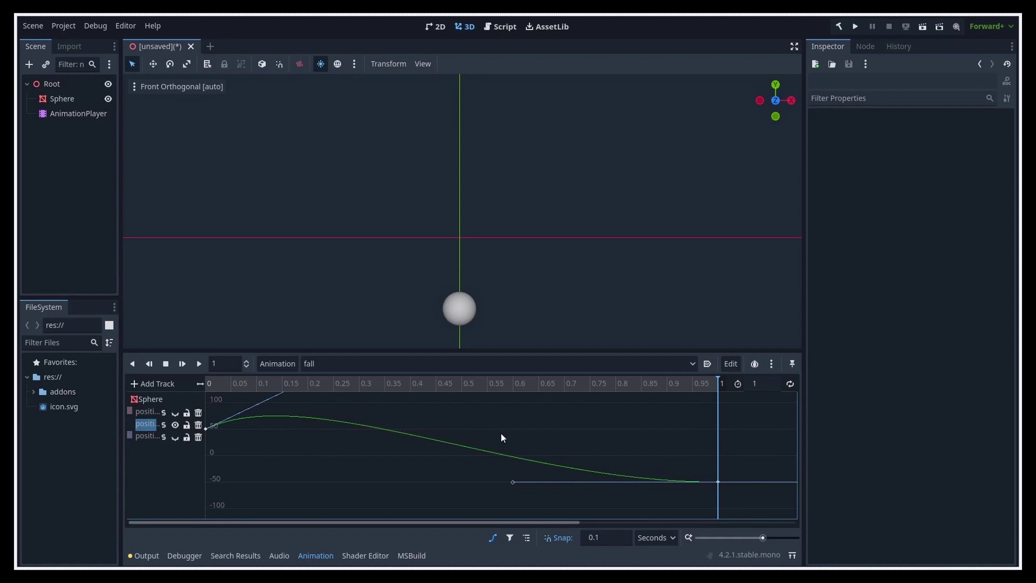
key(ctrl+shift+F11)
key(shift+d)
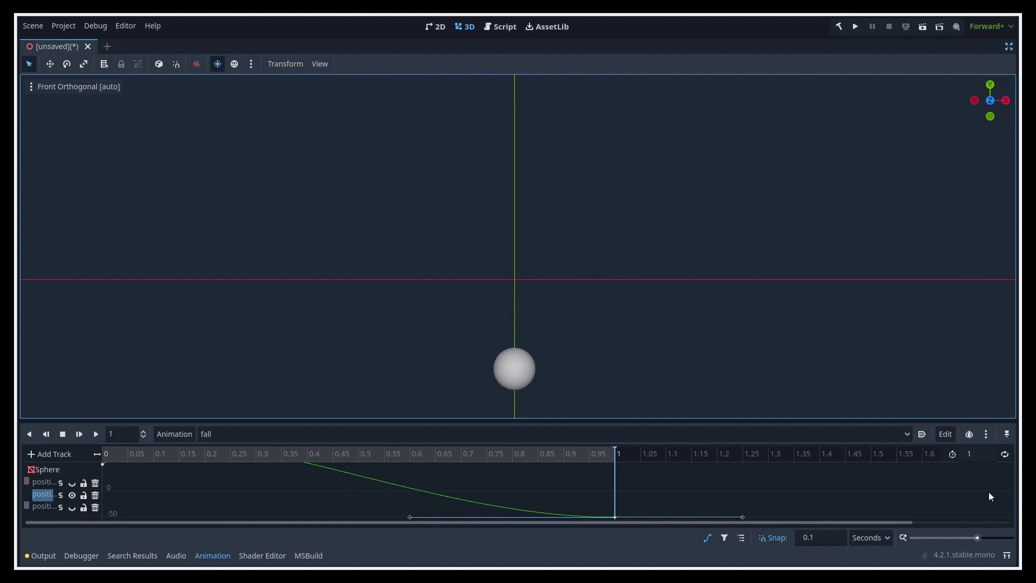
key(shift+d)
key(shift+d)
key(shift+d)
key(shift+d)
key(shift+d)
key(shift+d)
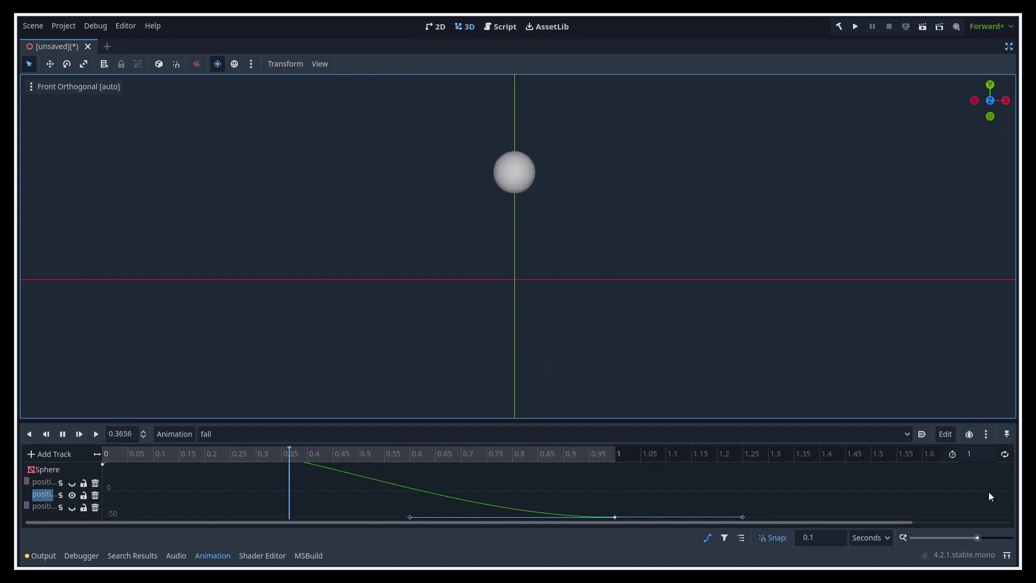